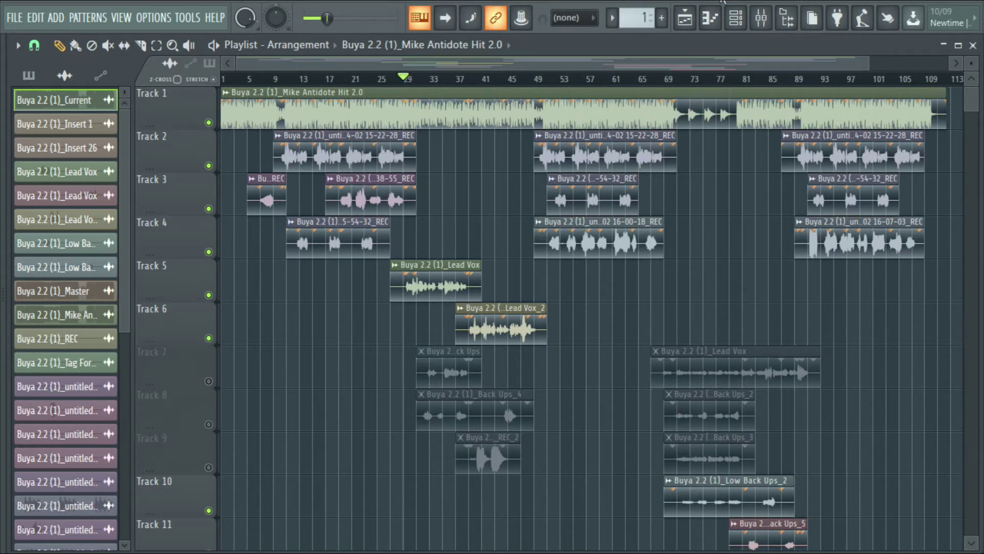
Show the mixer and add a group separator before the Insert 2 track
click(761, 18)
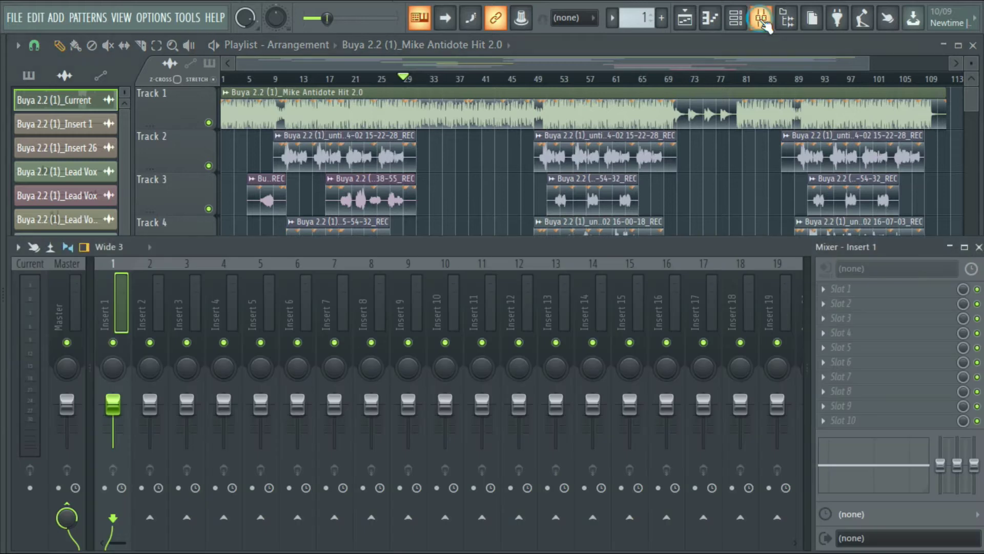
click(140, 300)
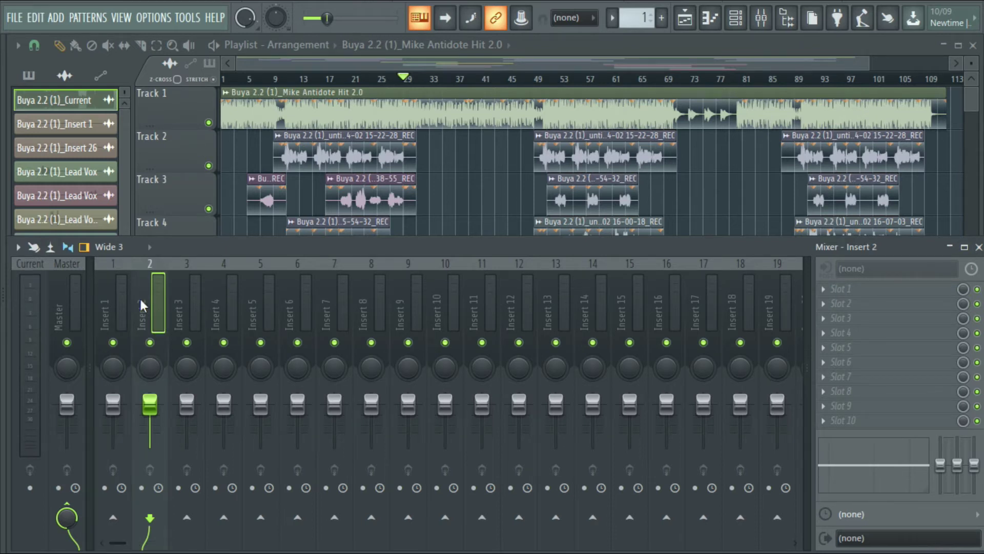
right_click(139, 297)
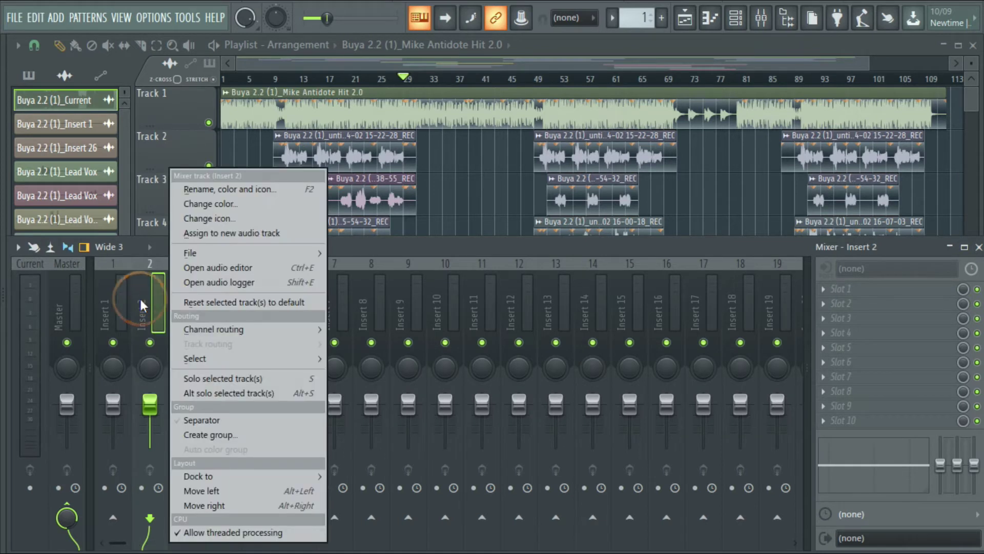
click(207, 419)
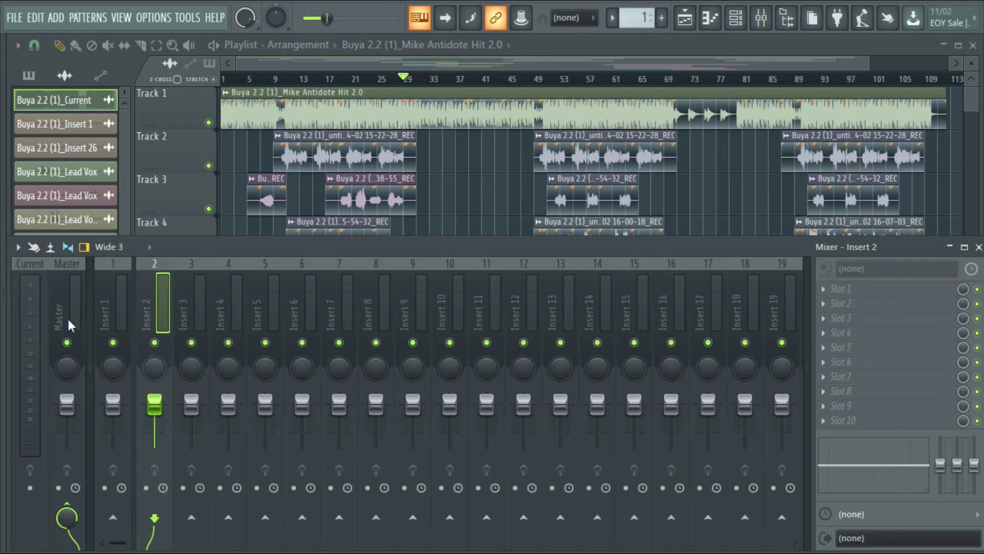
Rename the Insert 1 mixer track as "Instrumentral" and colour it dark red
click(104, 316)
right_click(106, 316)
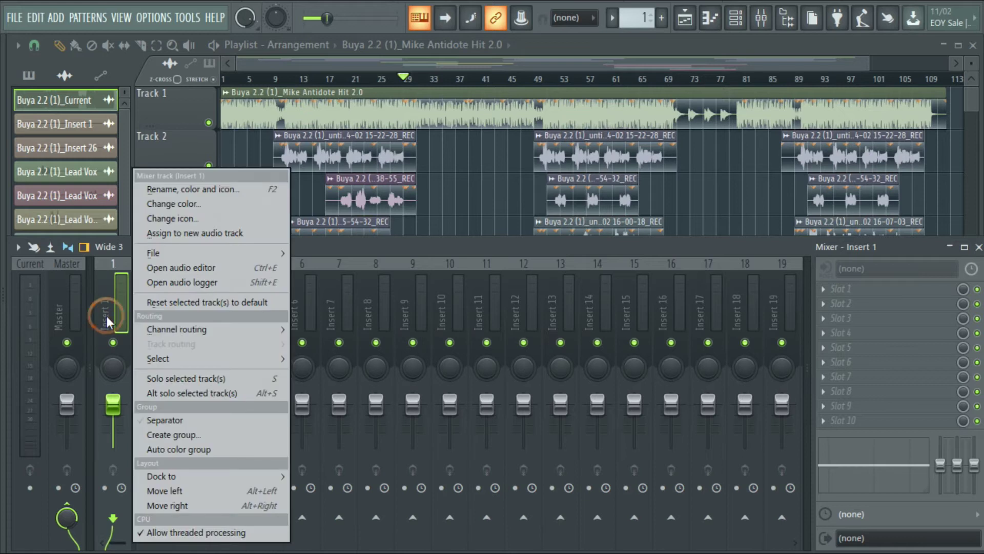
click(192, 189)
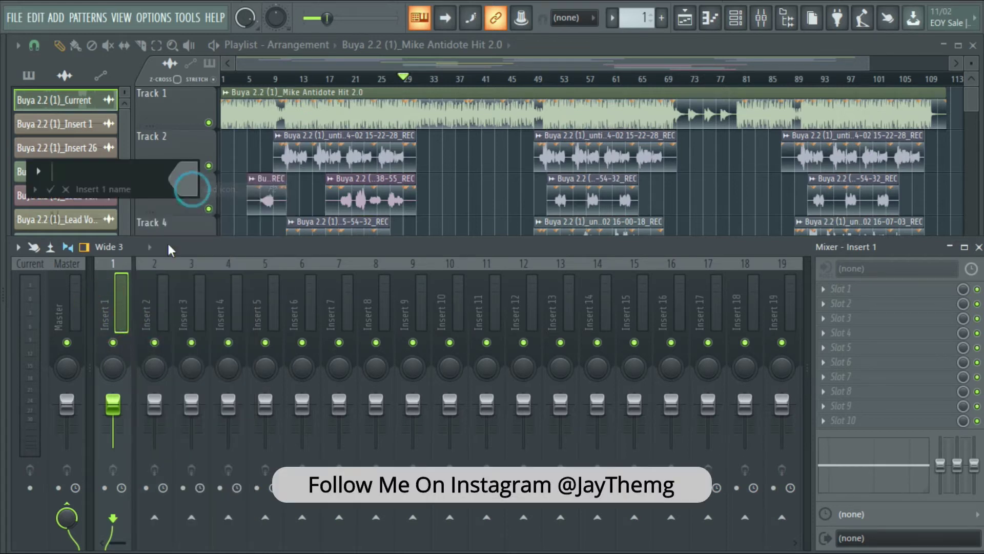
text(Instrumentral)
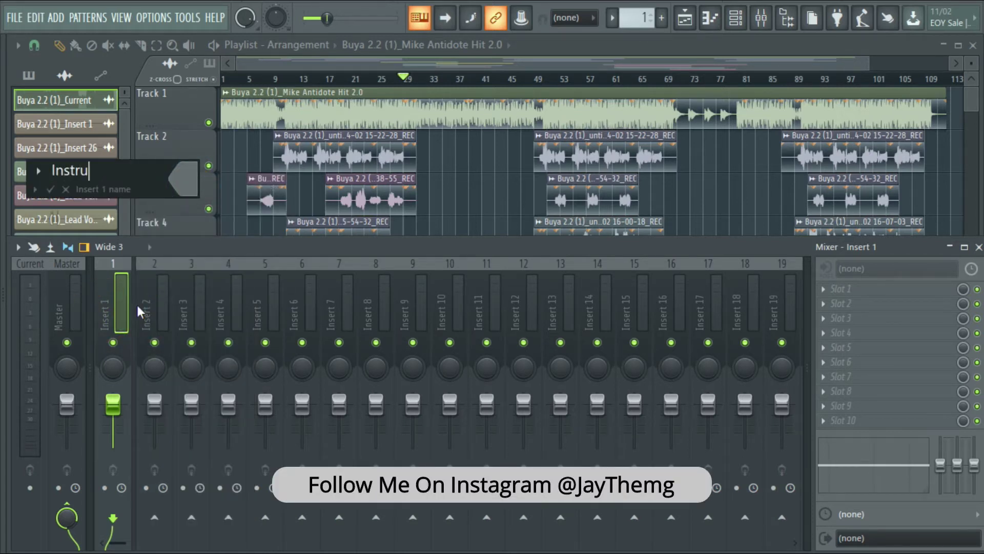
click(193, 187)
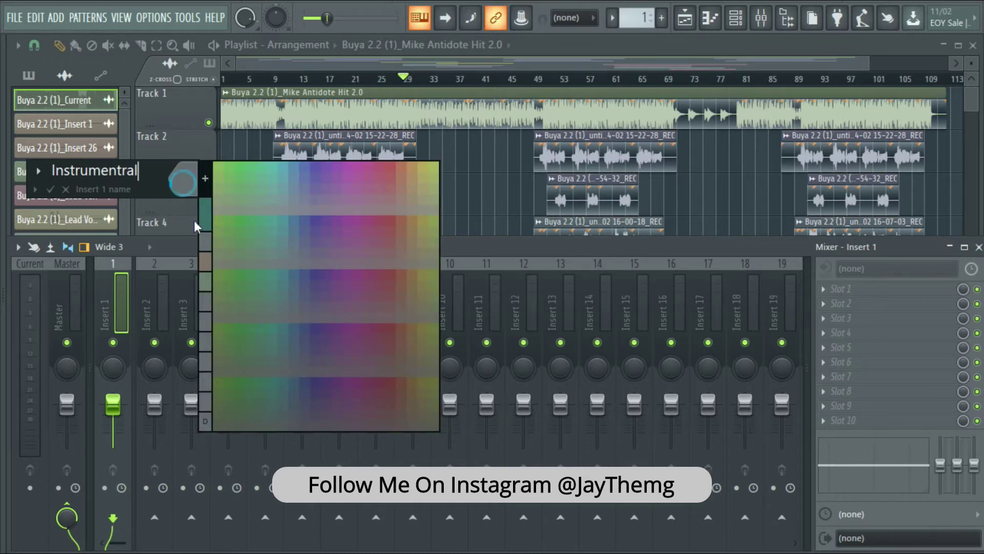
click(205, 177)
key(Return)
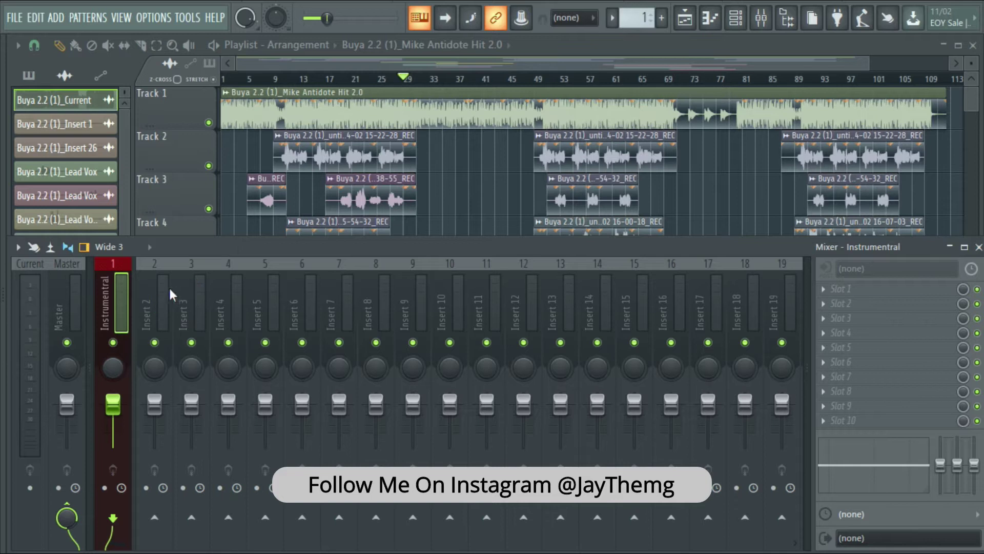
Colour the Master mixer track yellow and the Current track red, keeping their names
click(59, 291)
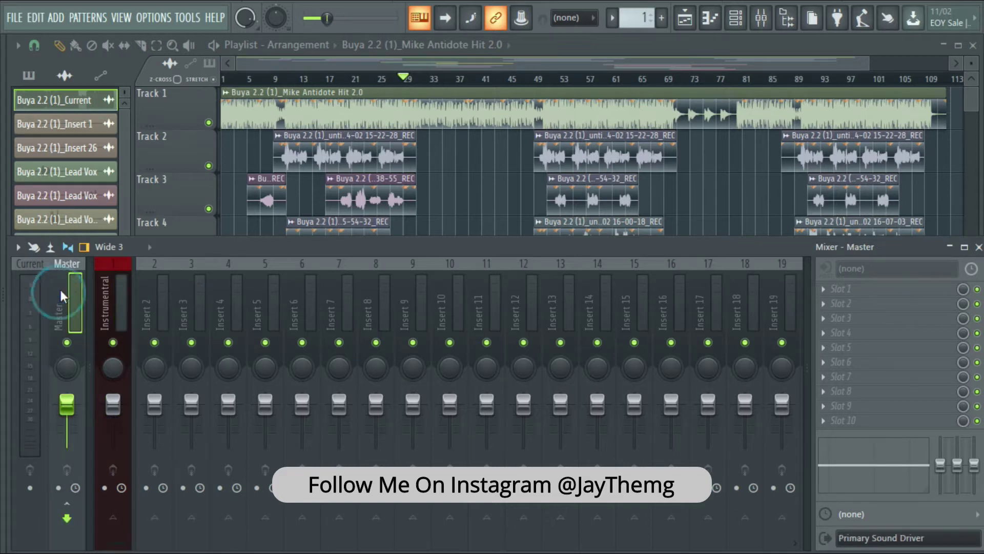
right_click(60, 290)
click(140, 189)
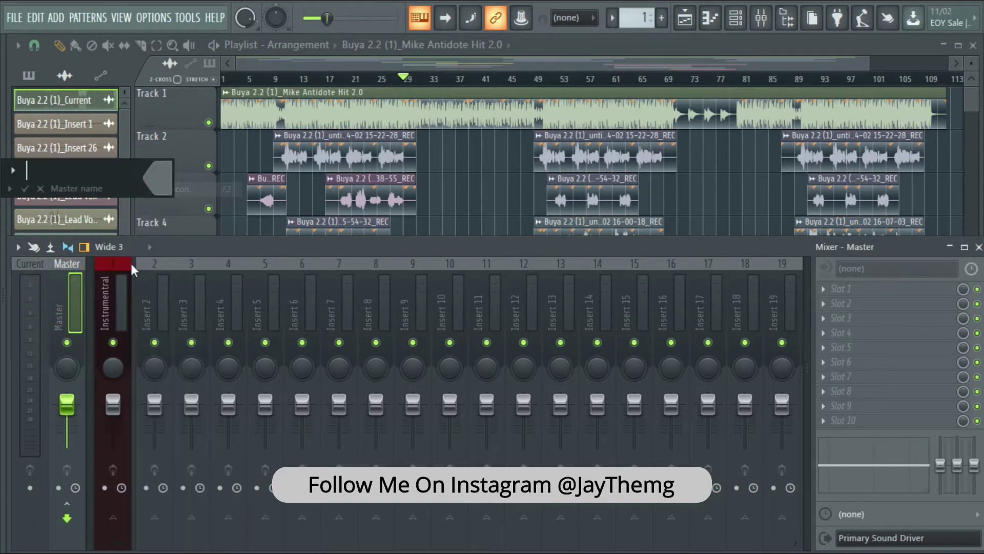
click(157, 185)
click(180, 178)
Select mixer tracks Insert 2 to Insert 7 and enter "Lead Vocal" as their shared name
click(153, 309)
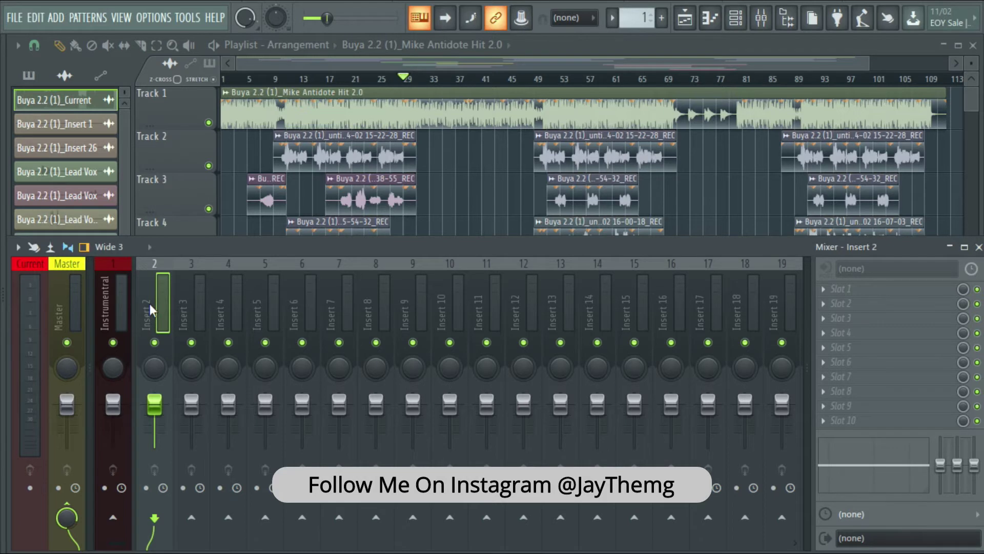
ctrl+click(186, 300)
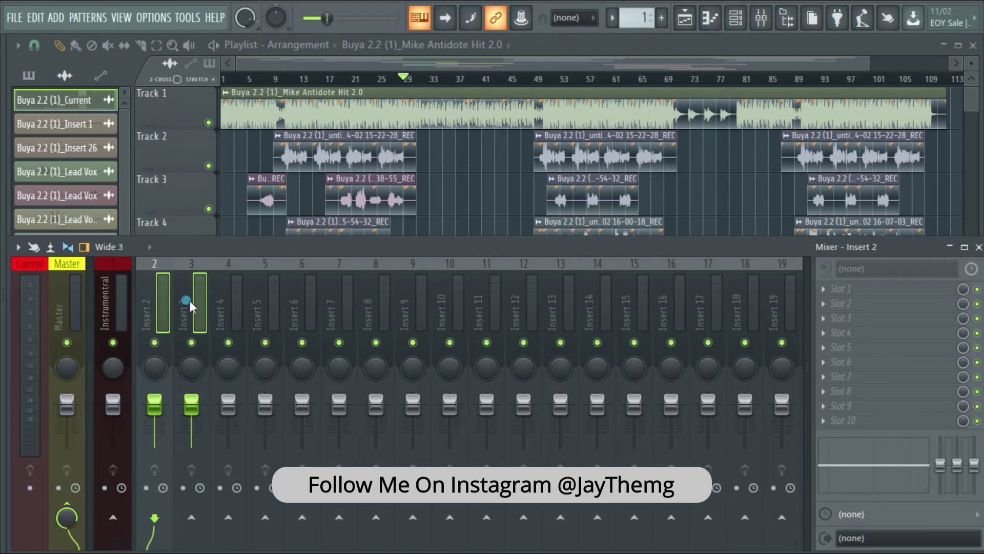
ctrl+click(223, 297)
ctrl+click(251, 297)
ctrl+click(290, 302)
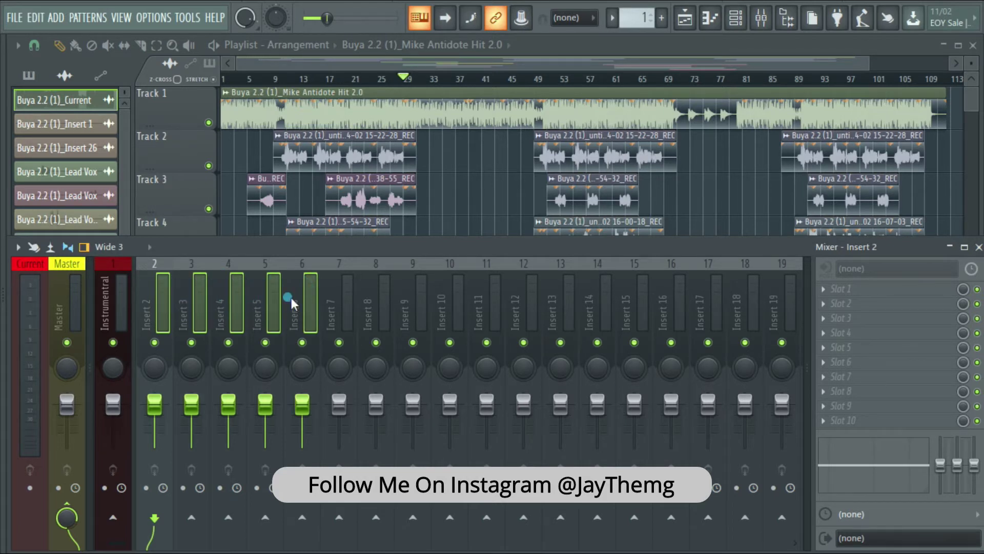
ctrl+click(328, 302)
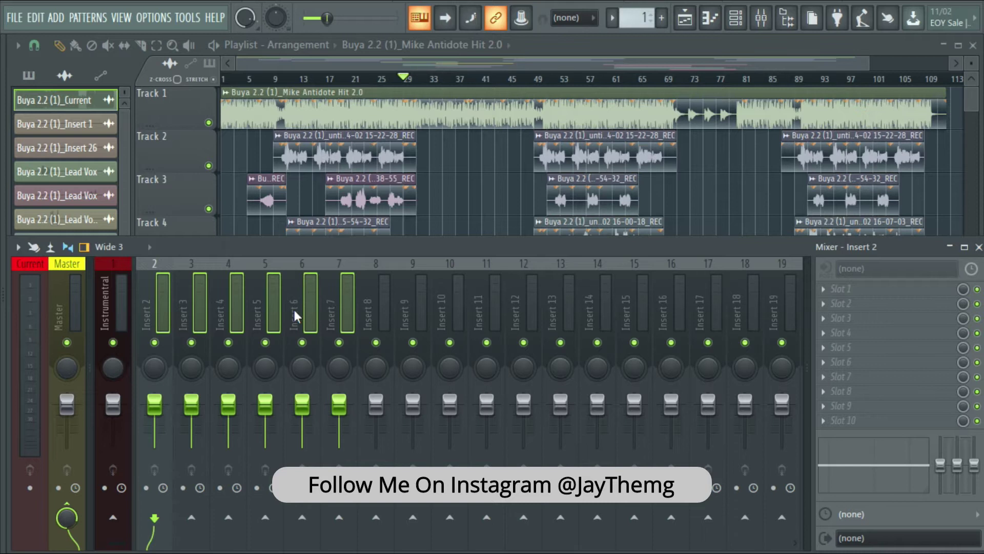
right_click(327, 316)
click(349, 189)
text(Lead c)
key(BackSpace)
text(Vocal)
Give the six Lead Vocal tracks the light violet-blue basic colour (RGB 128, 128, 255) and apply the renaming
click(338, 178)
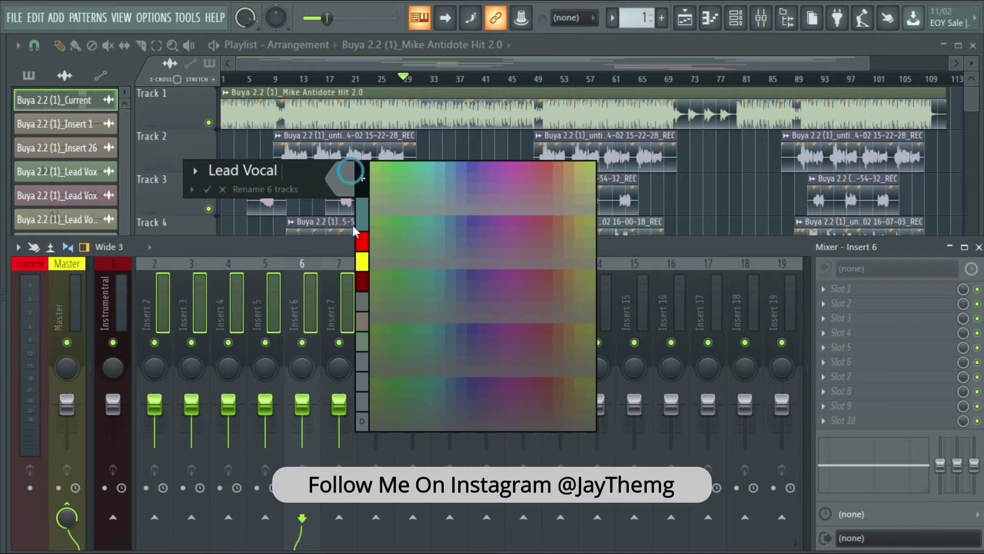
right_click(362, 184)
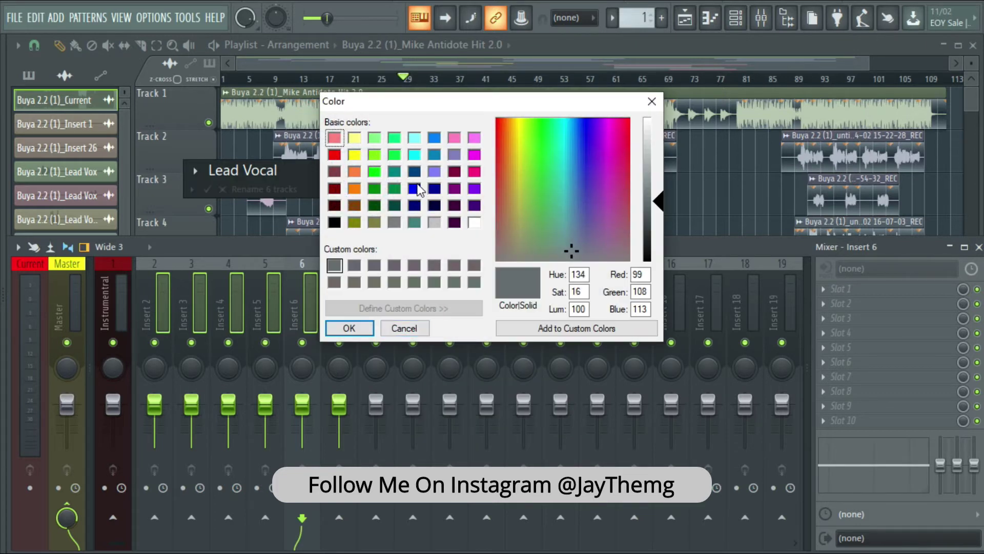
click(434, 171)
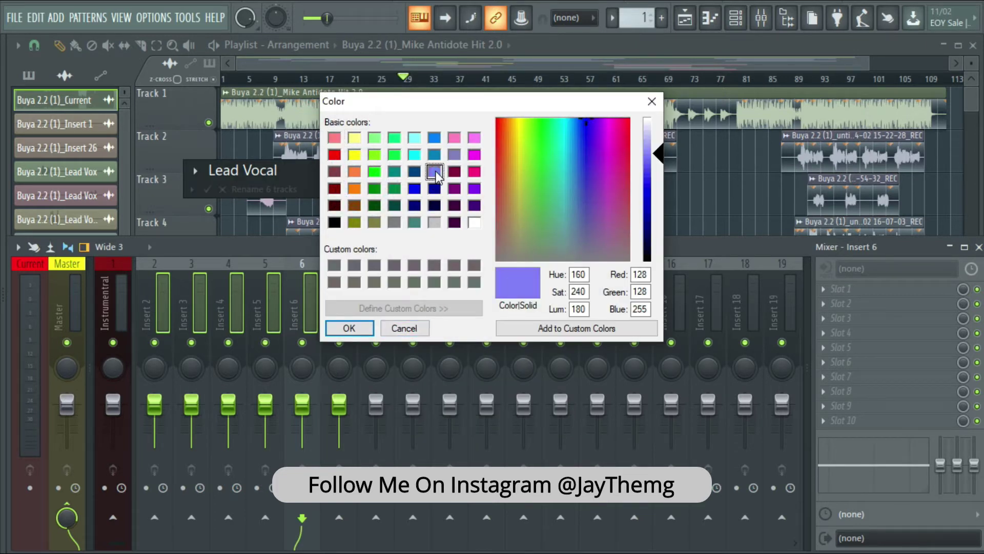
click(351, 328)
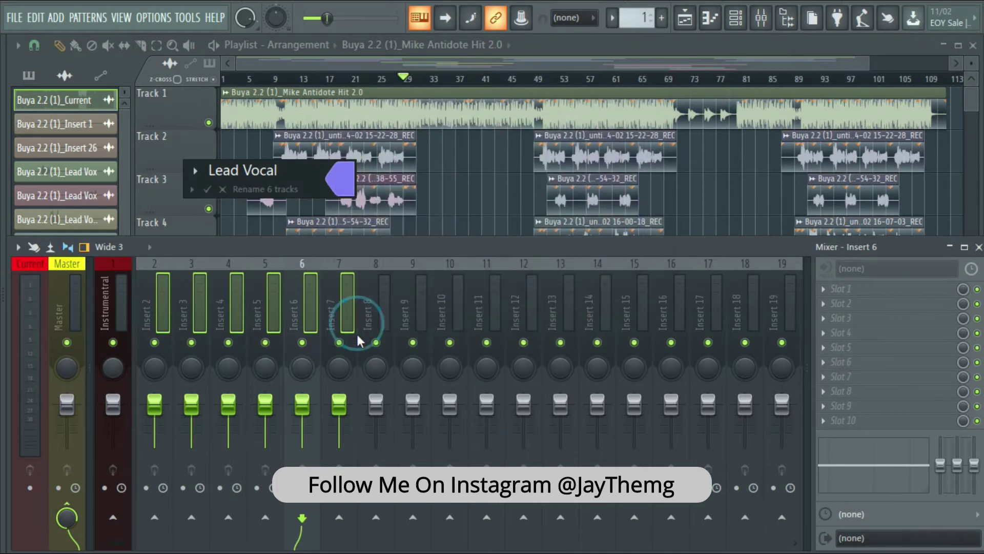
click(207, 189)
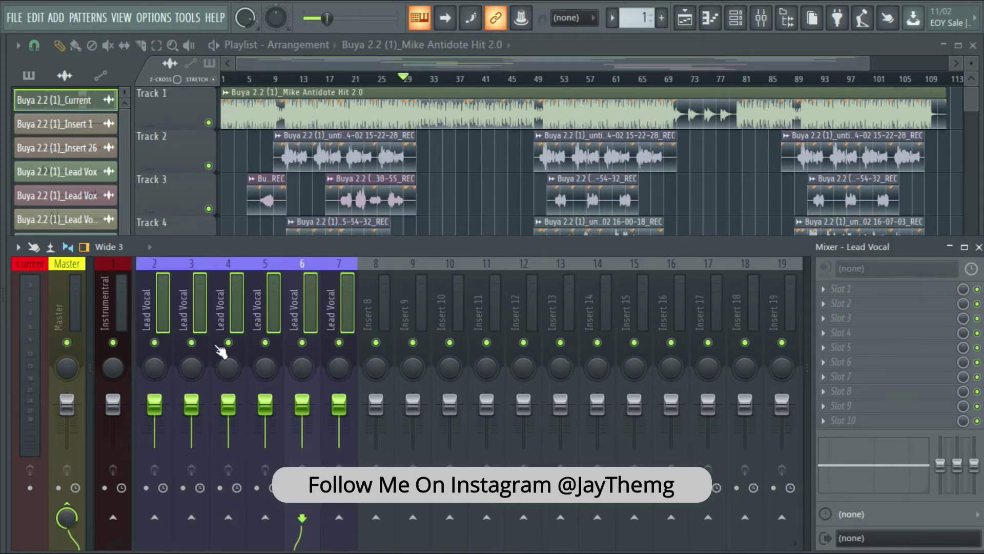
Rename mixer track 2 as "Lead Vocal 1"
click(151, 315)
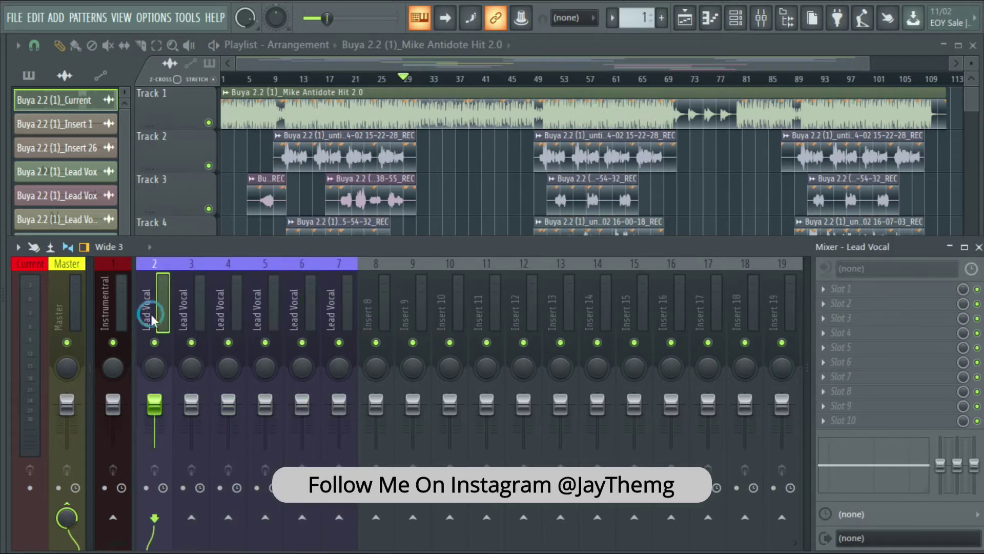
right_click(152, 288)
click(230, 187)
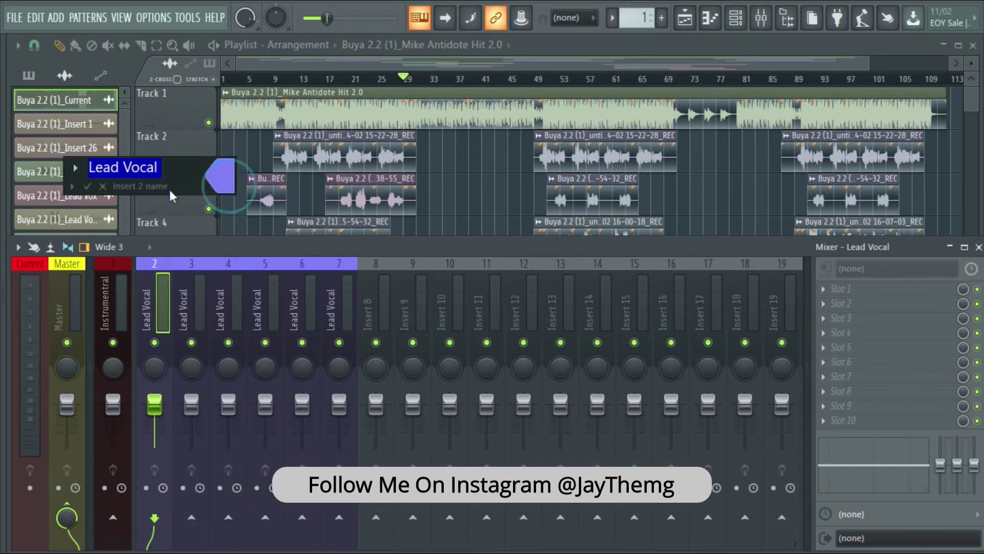
click(172, 165)
text(1)
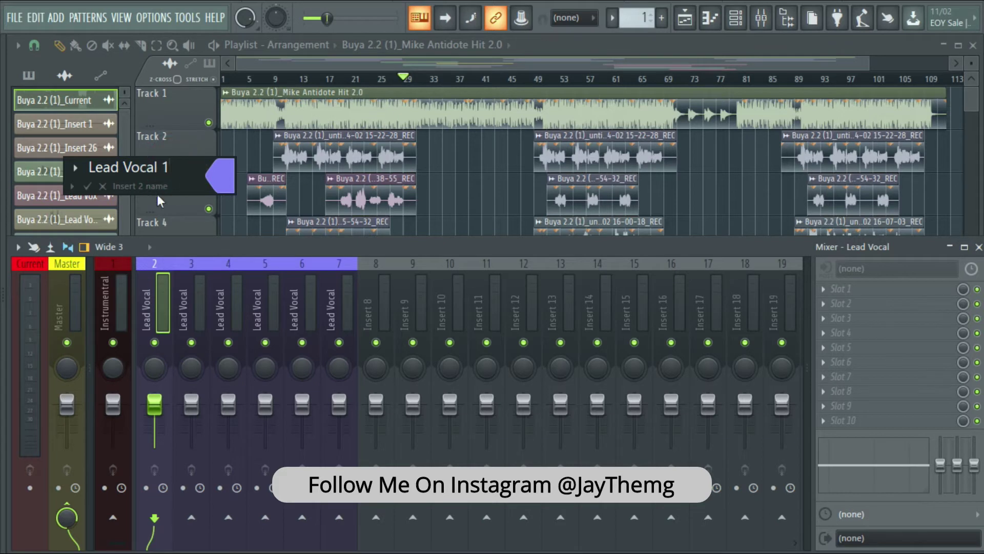
click(91, 186)
Rename mixer tracks 3, 4 and 5 as "Lead Vocal 2", "Lead Vocal 3" and "Lead Vocal 4"
click(181, 287)
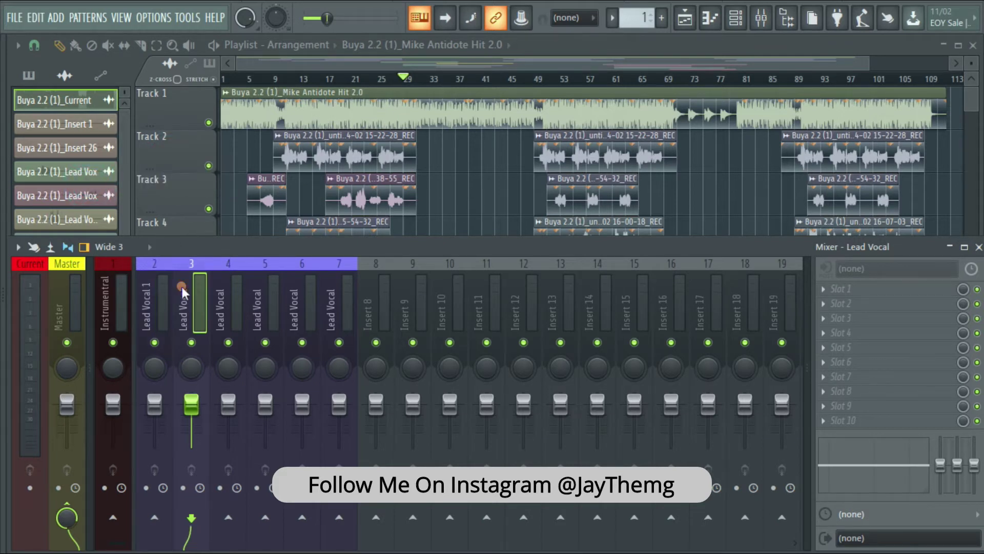
right_click(181, 287)
click(248, 189)
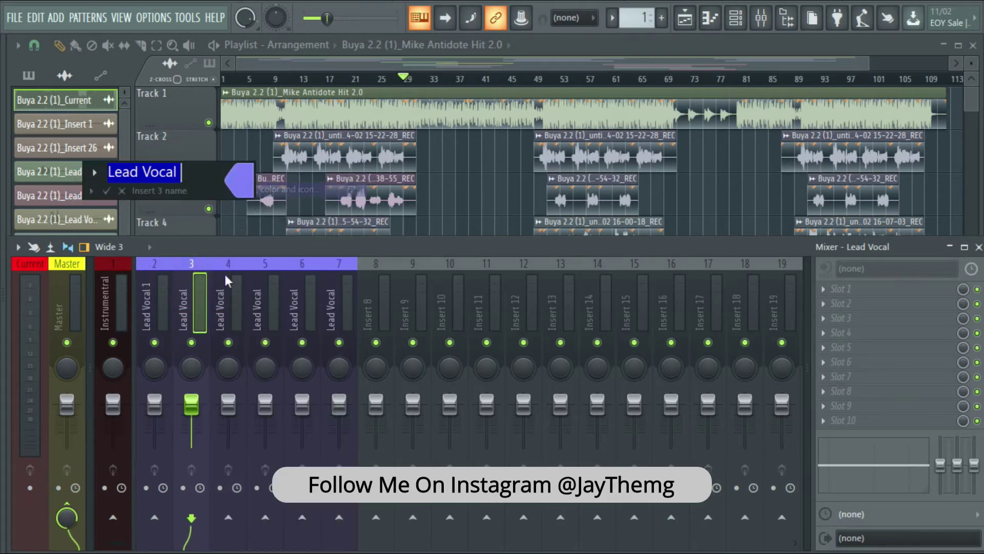
click(193, 169)
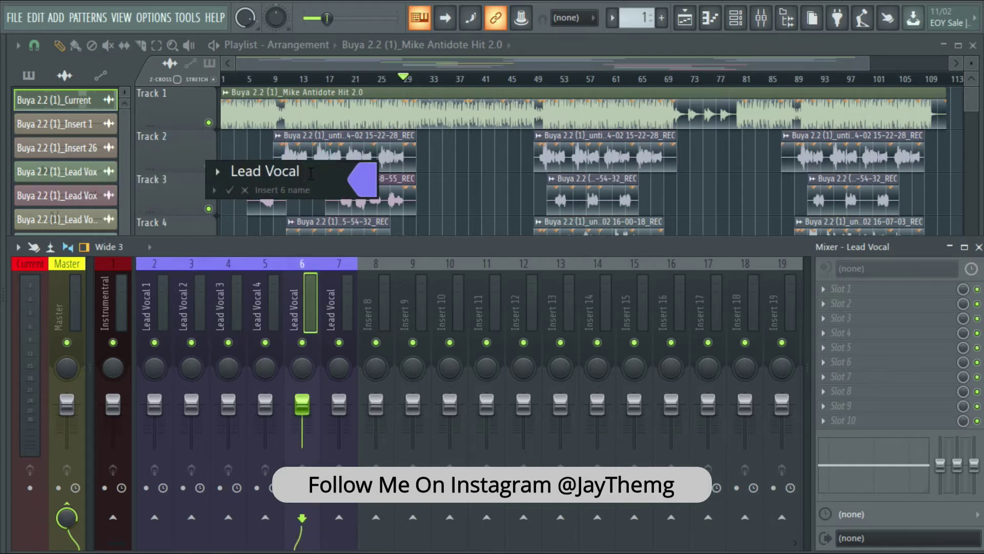
Rename mixer track 6 as "Lead Left"
key(BackSpace)
key(BackSpace)
key(BackSpace)
key(BackSpace)
key(BackSpace)
text(Left)
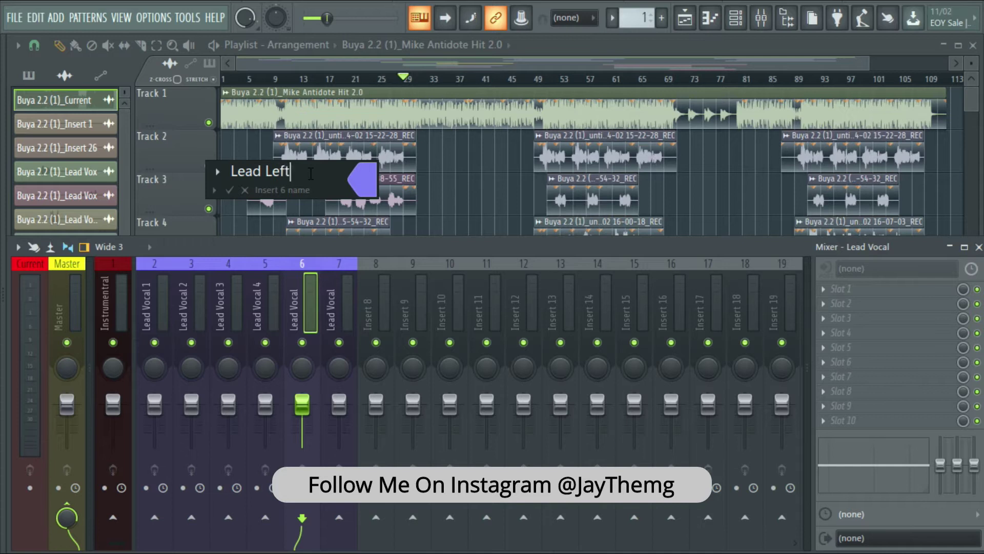
click(229, 191)
Rename mixer track 7 as "Lead Right", and pan Lead Left fully left and Lead Right fully right
right_click(328, 304)
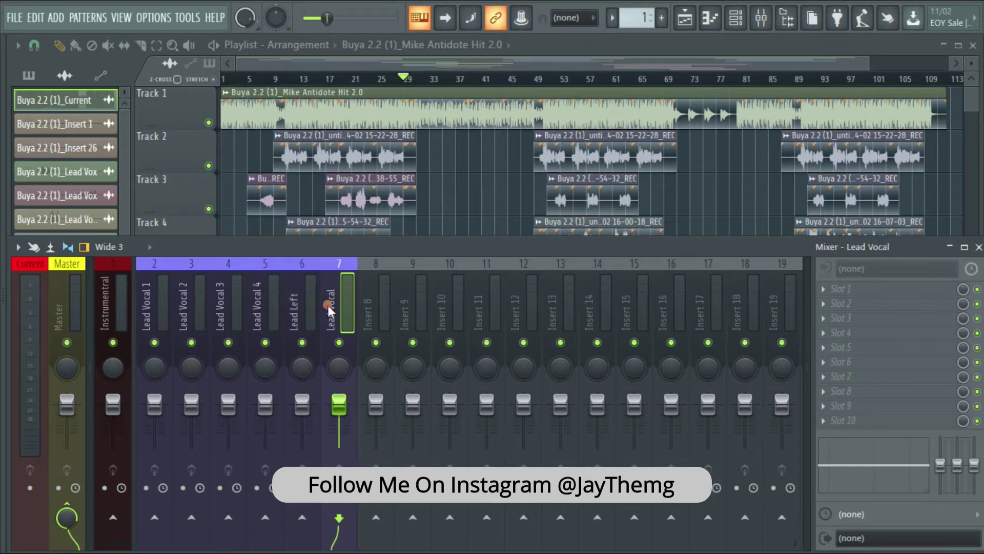
click(391, 189)
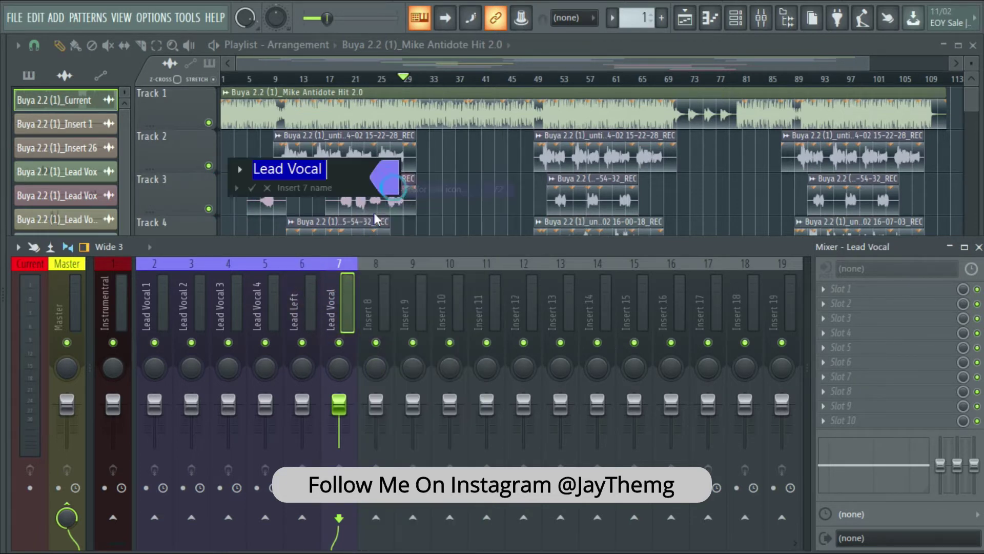
click(333, 172)
key(BackSpace)
key(BackSpace)
key(BackSpace)
key(BackSpace)
key(BackSpace)
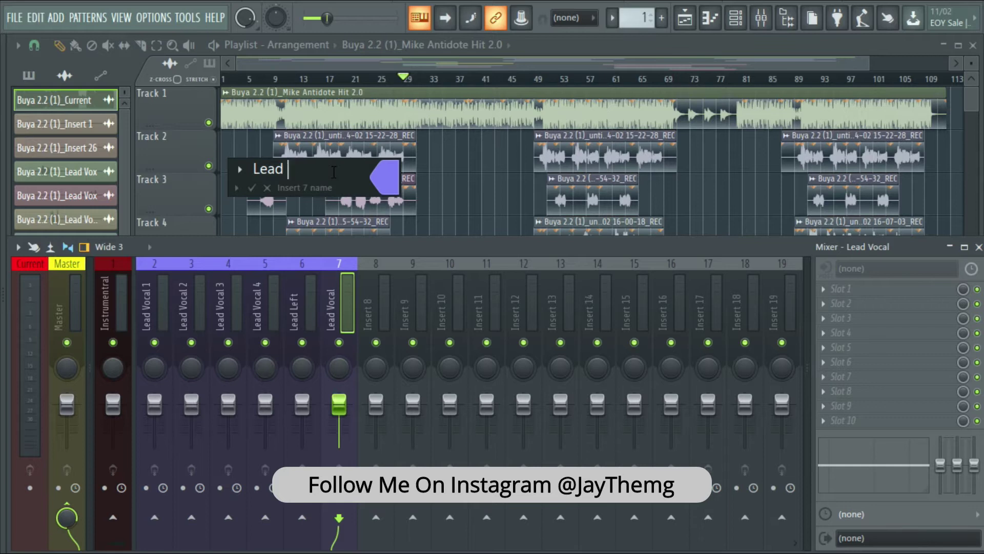
text(Right)
key(Return)
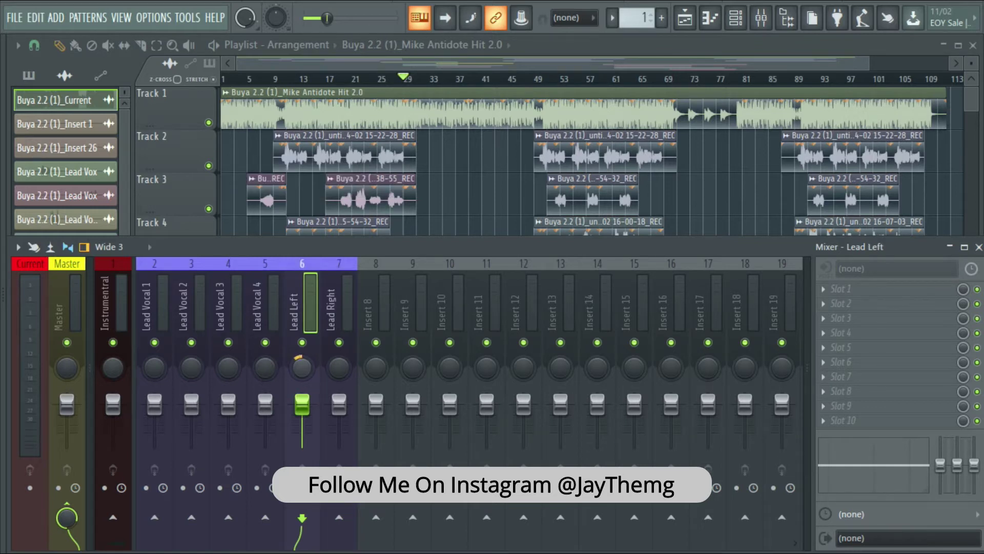
drag(302, 367, 290, 313)
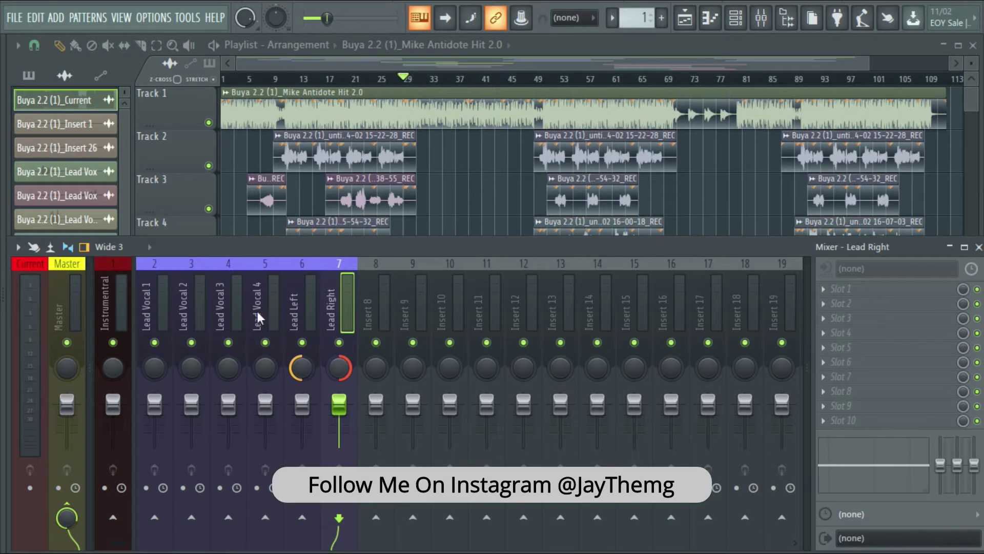
Add a group separator before the Insert 8 mixer track
click(369, 316)
right_click(369, 316)
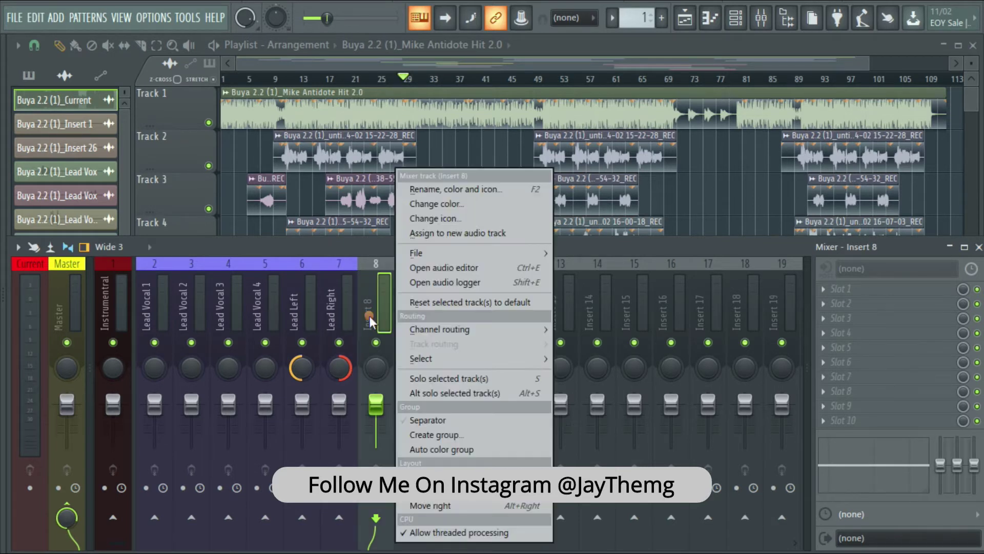
click(436, 422)
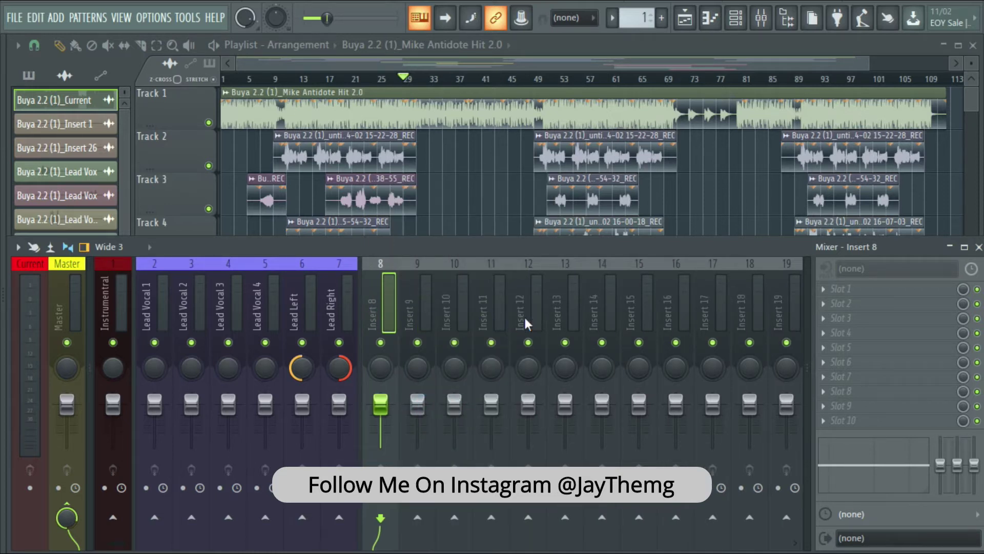
Name mixer tracks 8 through 13 "Backing Vocal" together and colour them bright green
drag(412, 300, 564, 301)
right_click(410, 302)
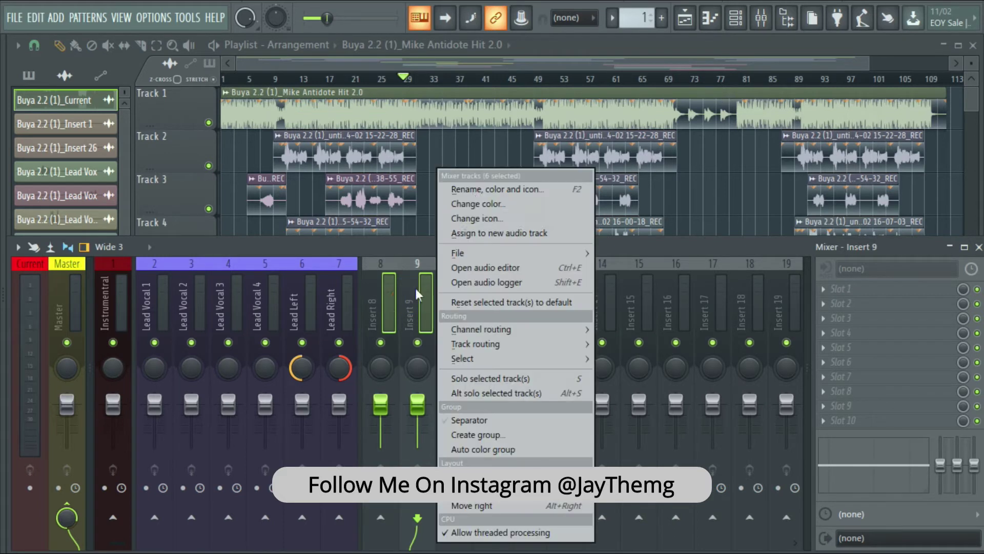
click(461, 188)
click(374, 172)
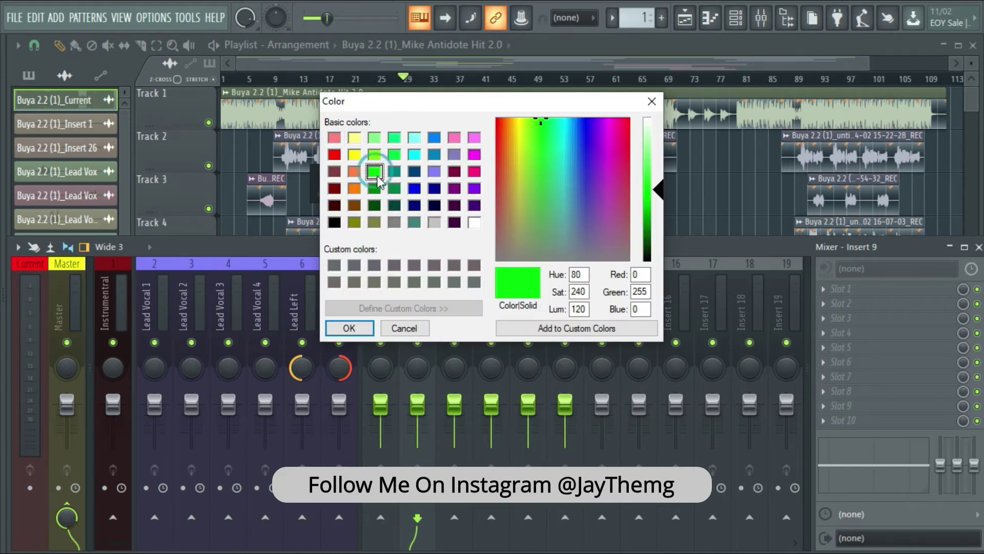
click(370, 331)
text(B)
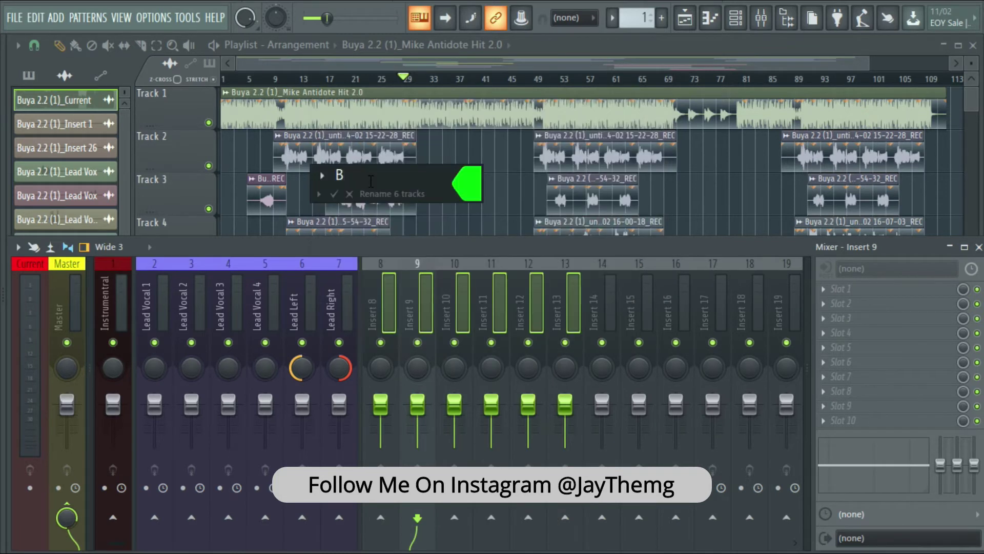
text(acking Vocal)
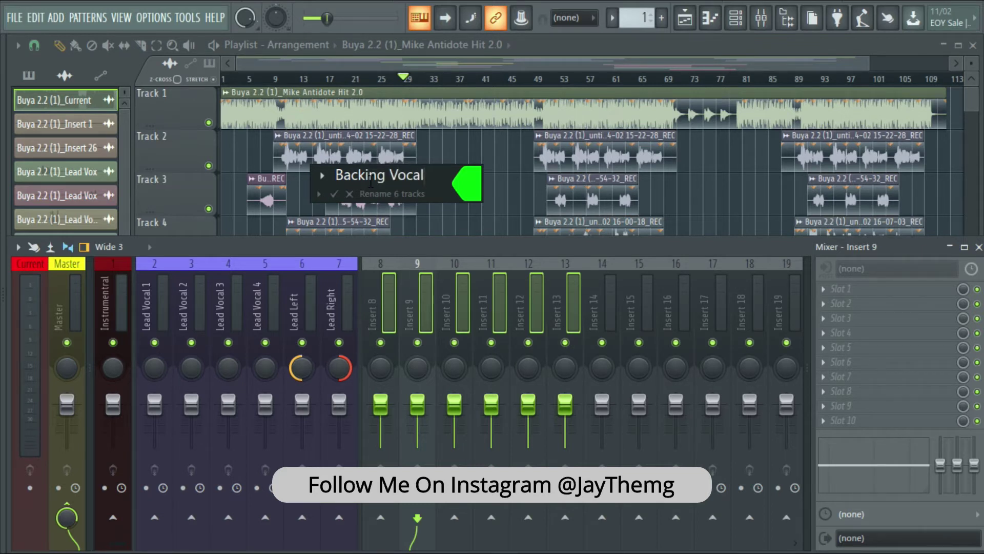
key(Return)
Rename mixer track 12 as "Backing Right"
click(521, 313)
right_click(519, 313)
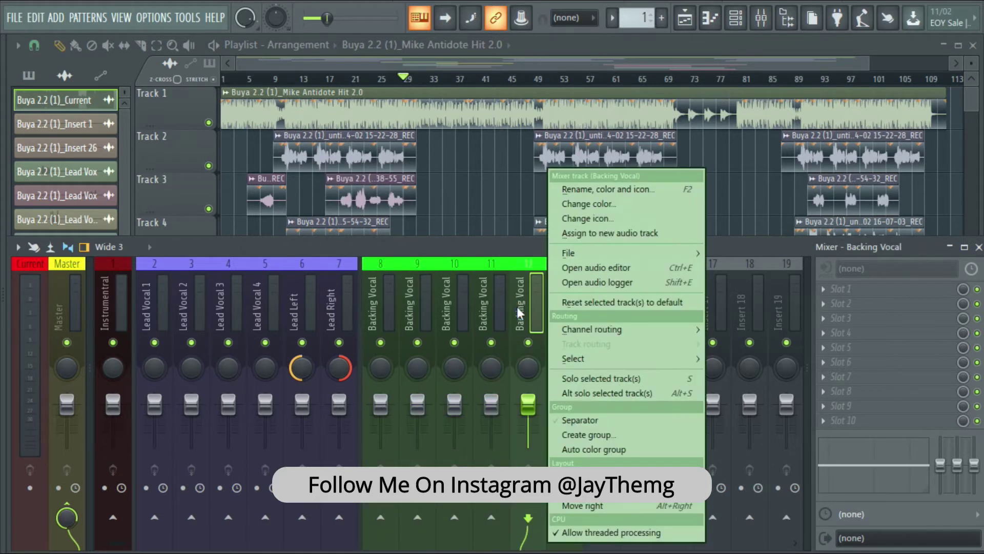
click(575, 189)
key(Right)
key(BackSpace)
key(BackSpace)
key(BackSpace)
key(BackSpace)
key(BackSpace)
text(Right)
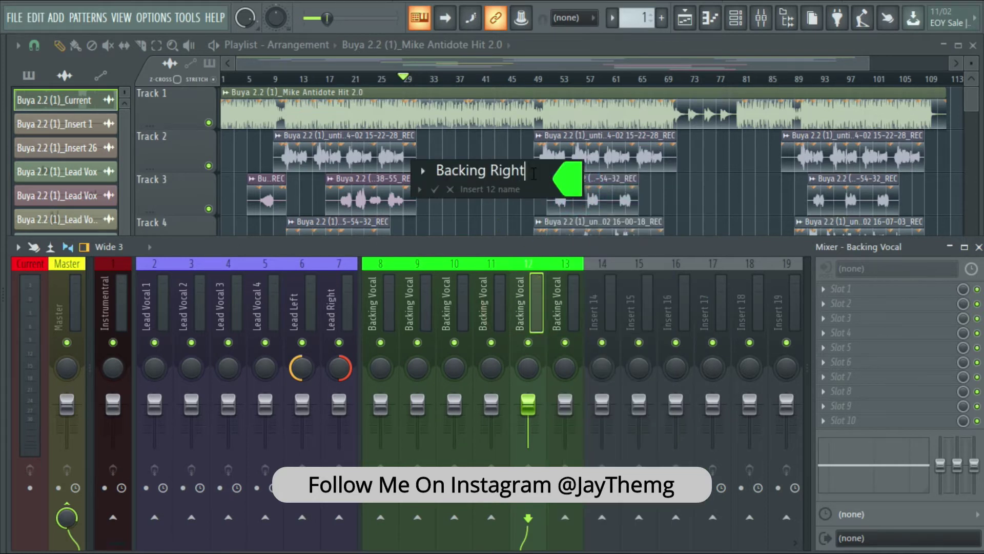
Rename mixer track 13 as "Backing Left", and pan track 12 fully left and track 13 fully right
key(Tab)
text(Backin)
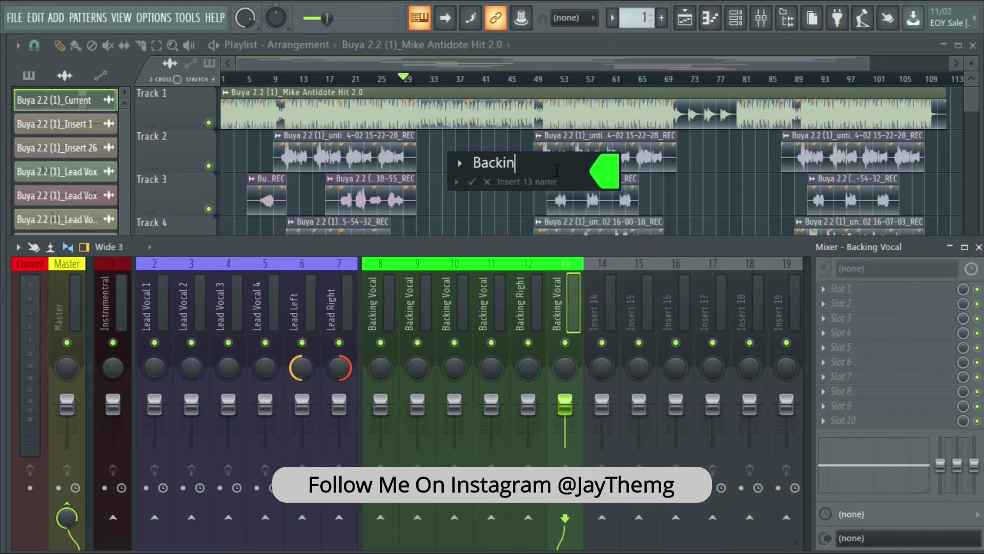
text(g Left)
key(Return)
drag(527, 368, 564, 363)
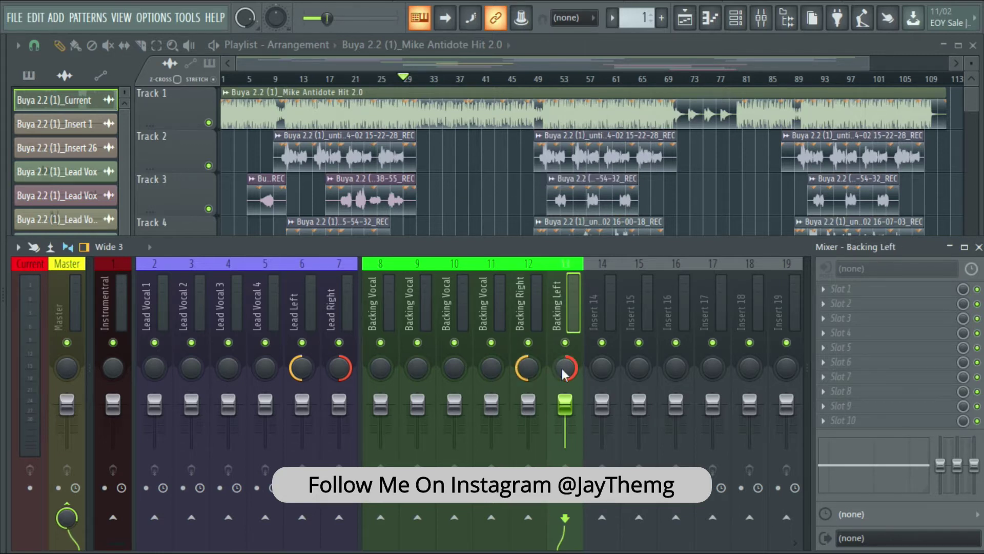
Dock the Insert 18 and Insert 19 mixer tracks to the right side of the mixer
click(759, 303)
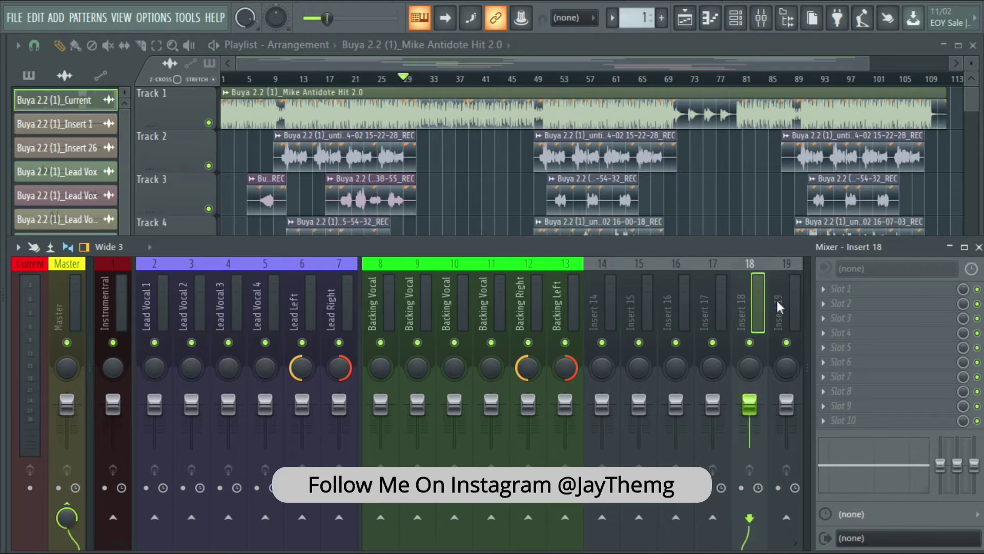
ctrl+click(777, 304)
right_click(777, 302)
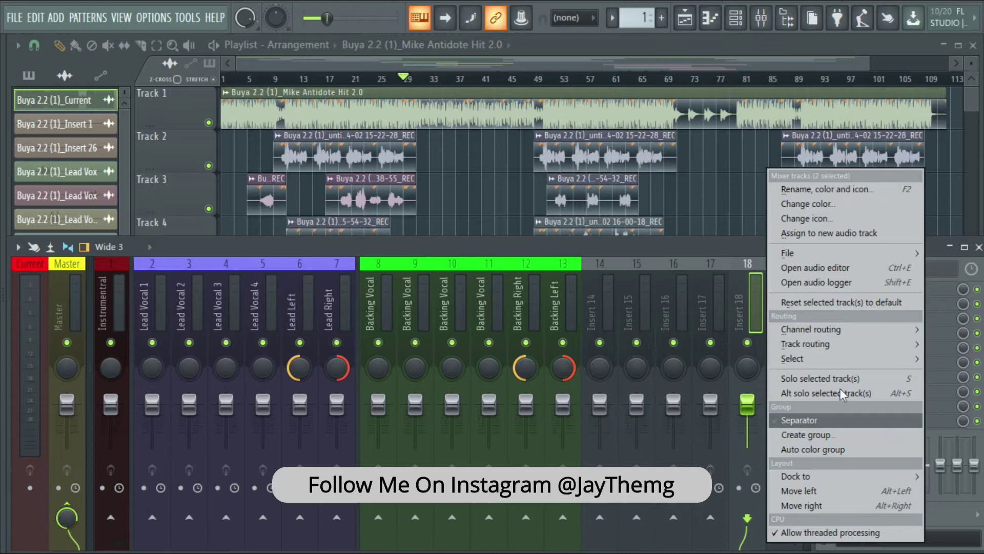
mouse_move(853, 477)
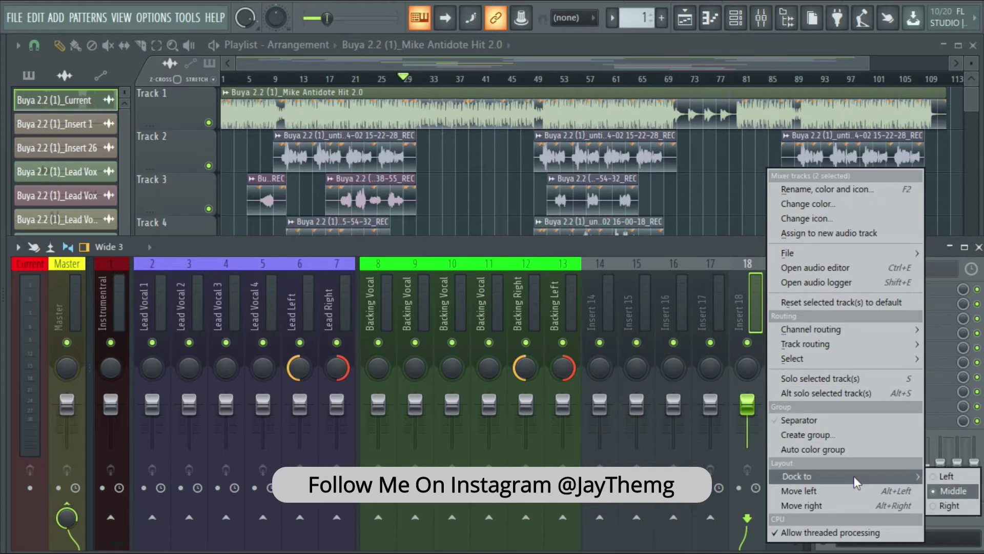
click(950, 505)
Rename mixer track 18 as "Verb Send" with a teal colour
click(750, 307)
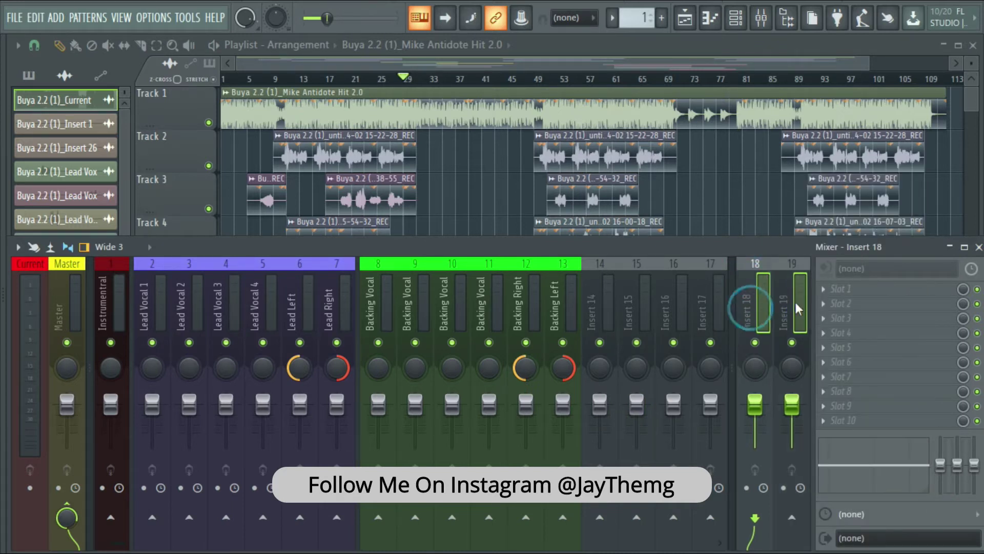
right_click(754, 308)
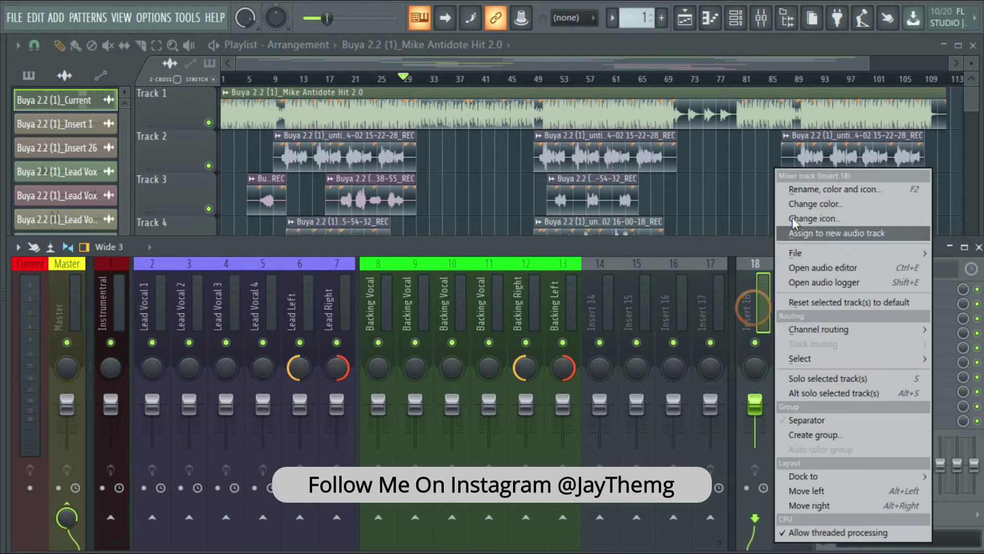
click(810, 189)
text(Verb Send)
key(Return)
key(Return)
Rename mixer track 19 as "Delay Send" with a magenta colour
click(786, 313)
right_click(786, 312)
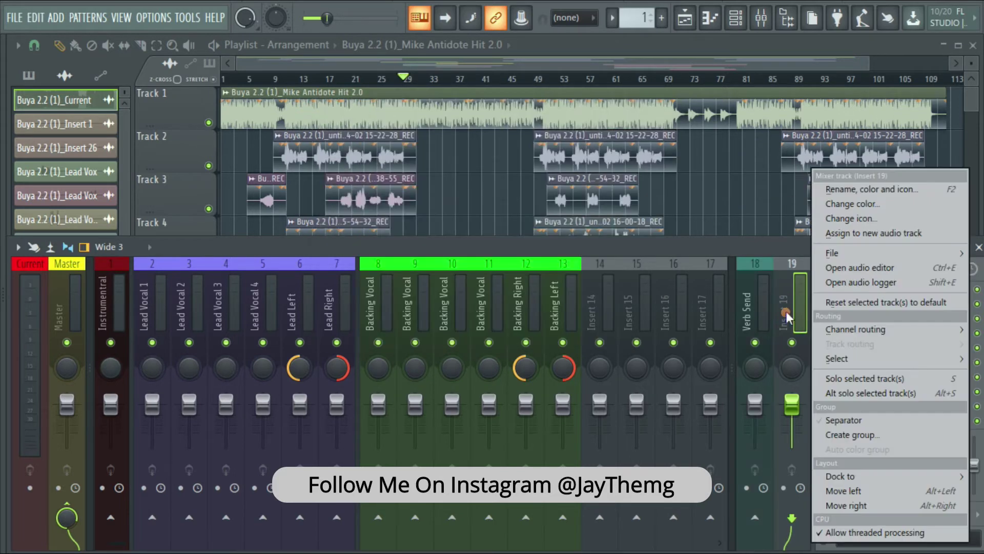
click(843, 185)
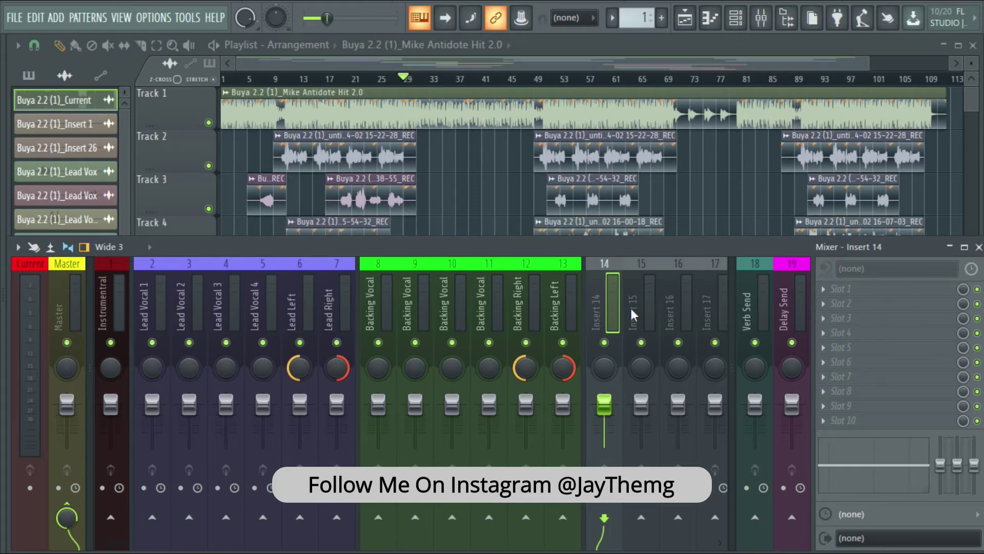
Rename mixer track 14 as "Lead Vox" and give it the same purple as the lead vocal tracks
double_click(598, 309)
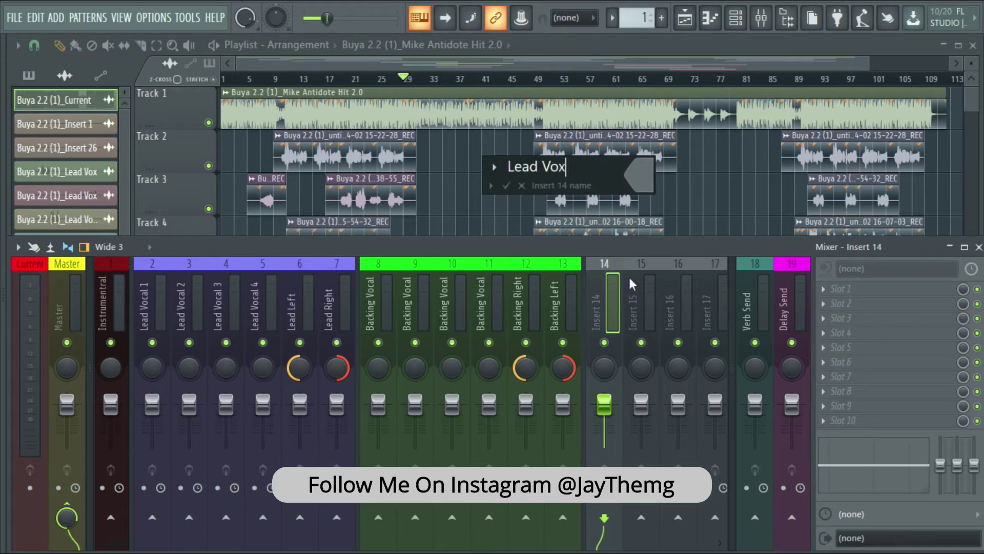
click(641, 182)
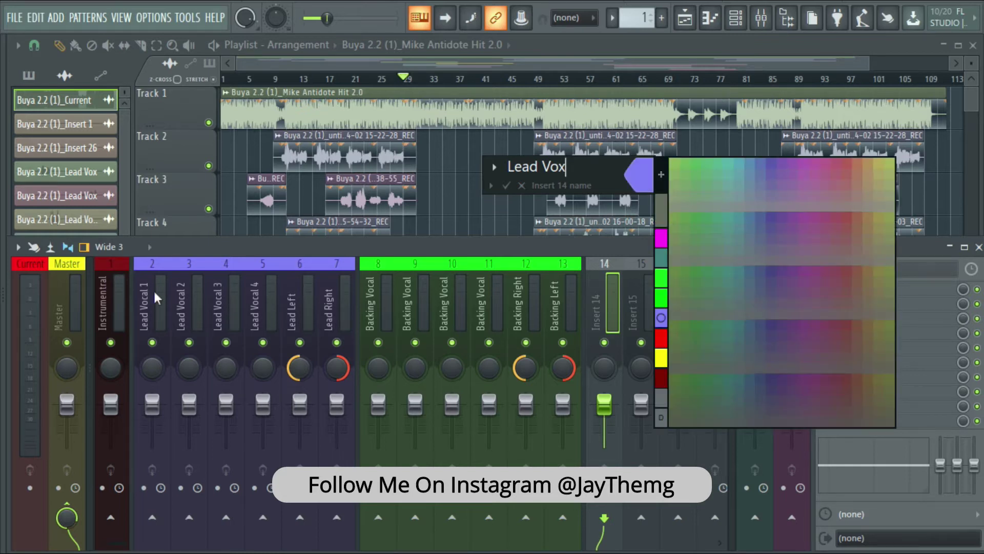
click(660, 318)
Rename mixer track 15 as "Backing Vox" and give it the same green as the backing vocal tracks
click(632, 291)
right_click(632, 292)
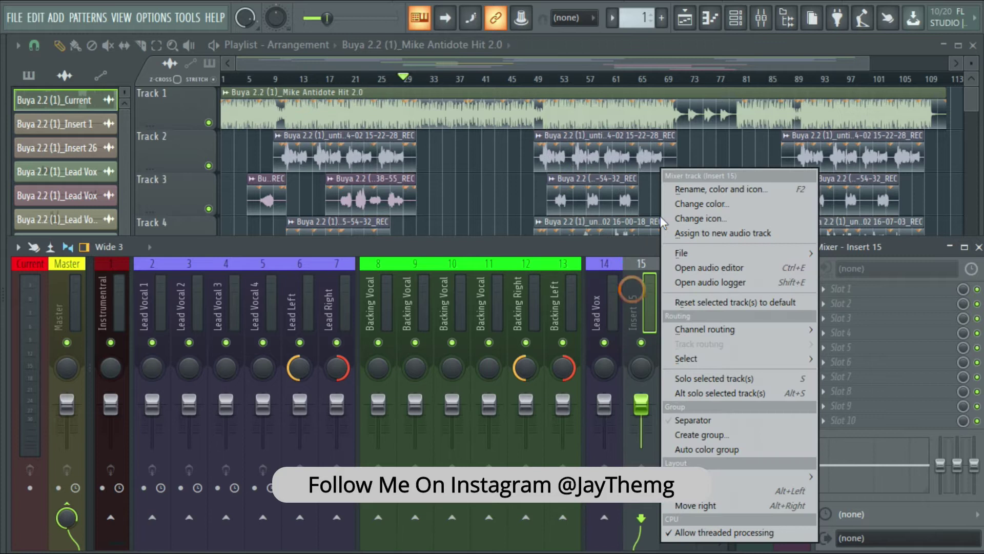
click(688, 190)
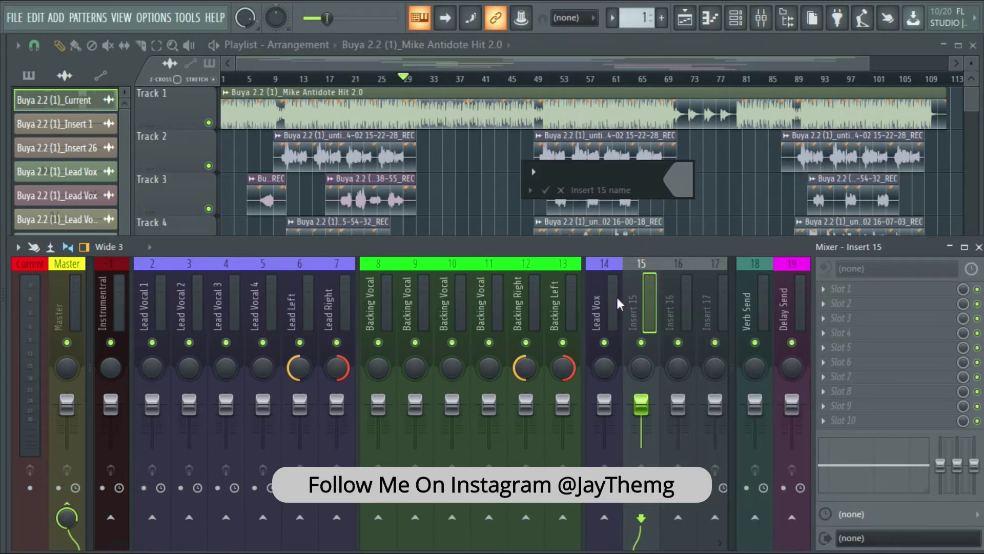
text(Backing Vox)
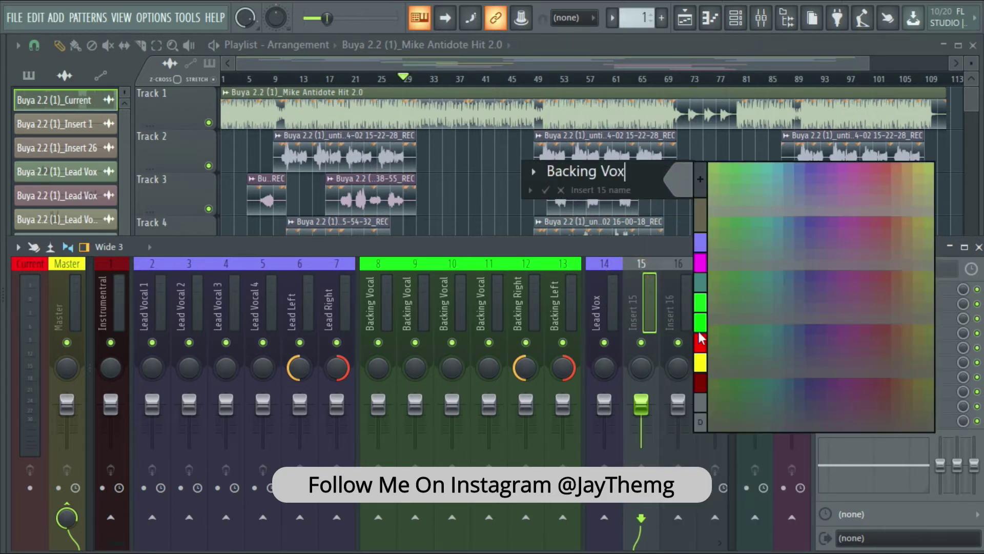
click(700, 320)
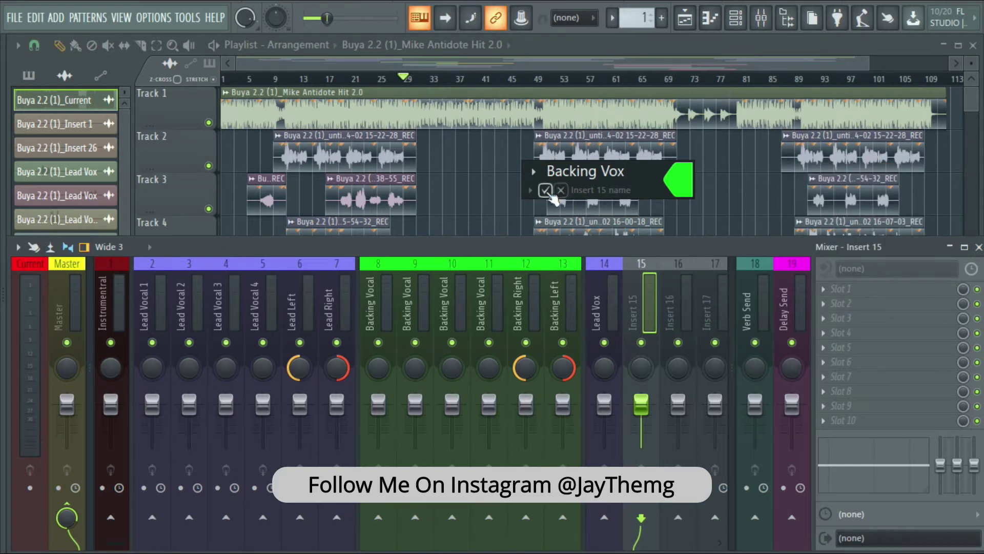
click(545, 190)
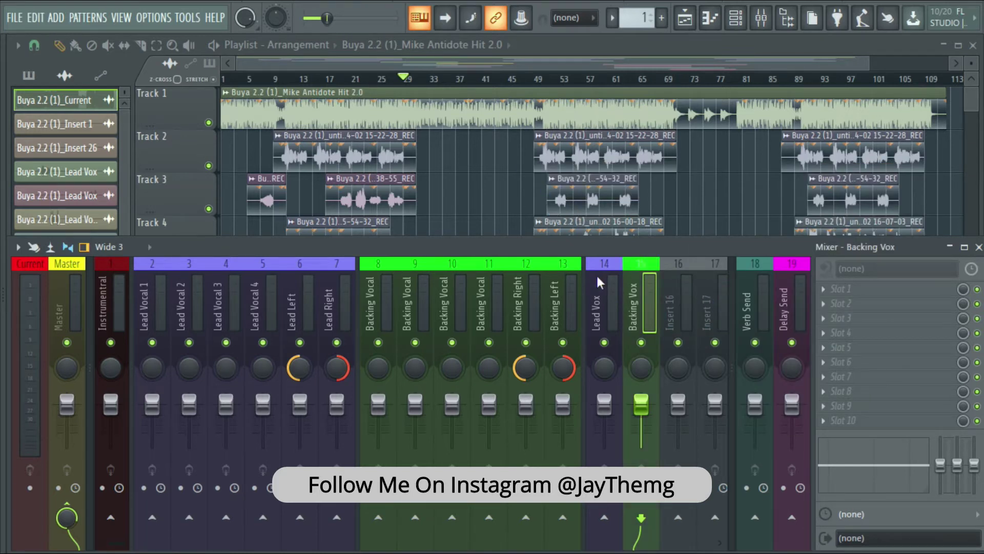
Add a group separator before the Insert 16 mixer track
click(674, 309)
right_click(673, 309)
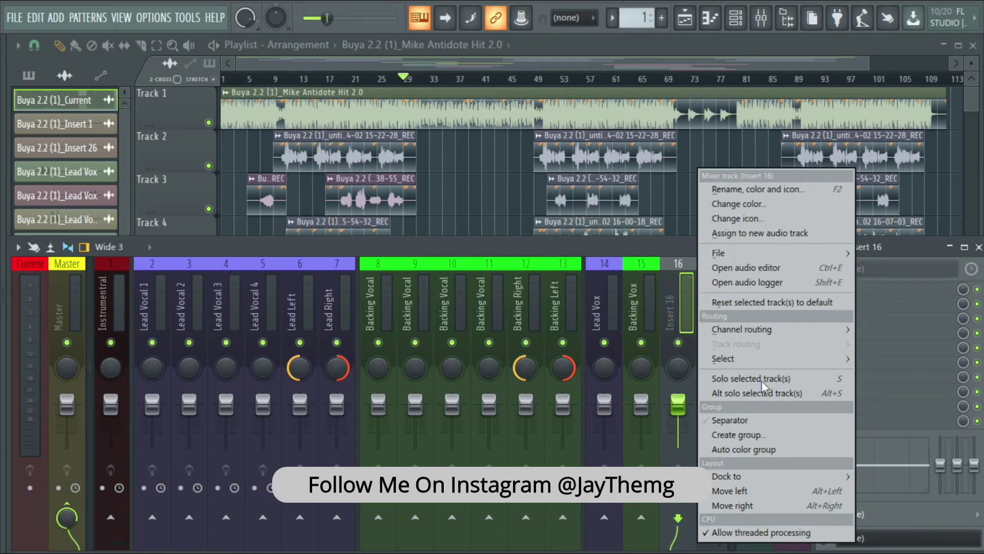
click(755, 418)
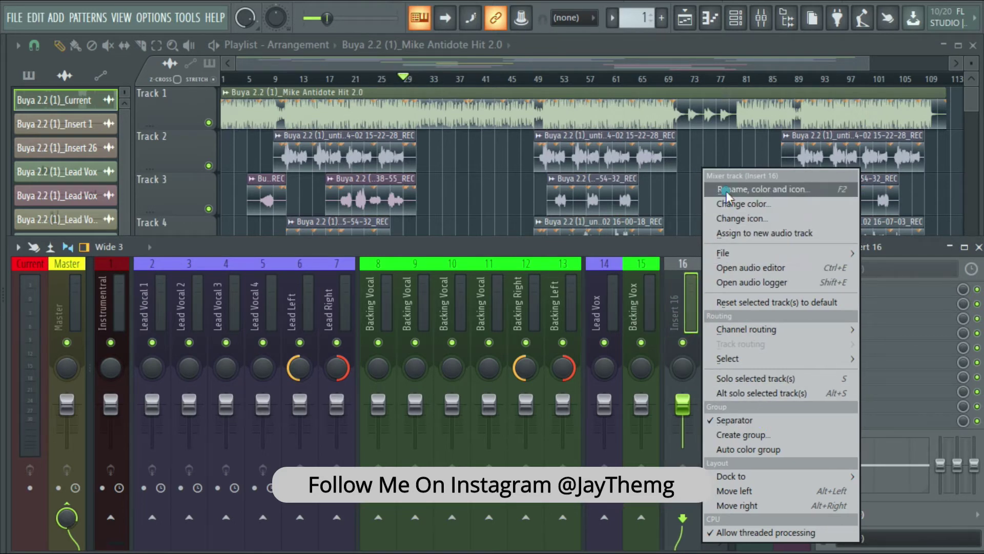
Rename mixer track 16 as "Pre Master" and colour it cyan
click(726, 190)
text(Premaster)
key(Left)
key(Left)
key(Left)
key(Left)
key(Left)
key(BackSpace)
text(M)
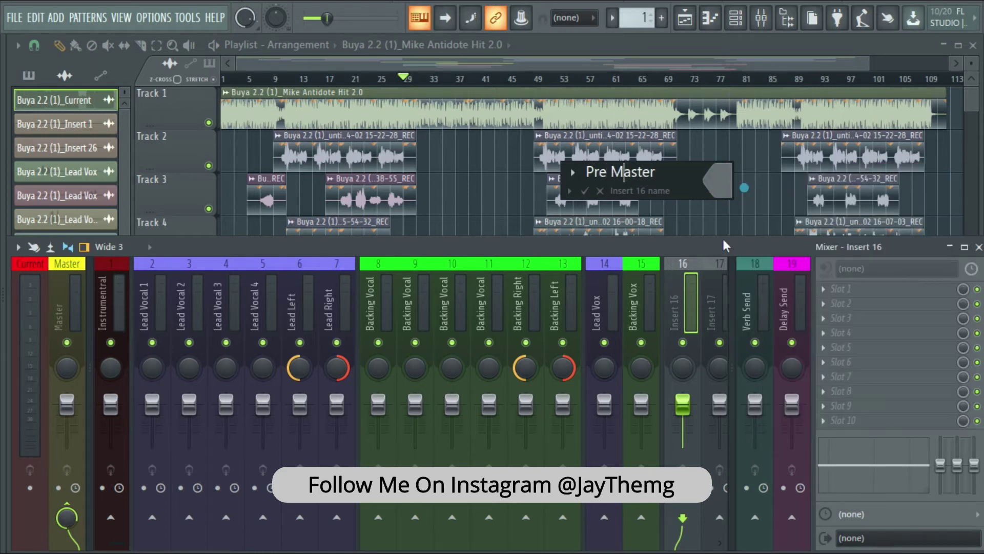
key(Return)
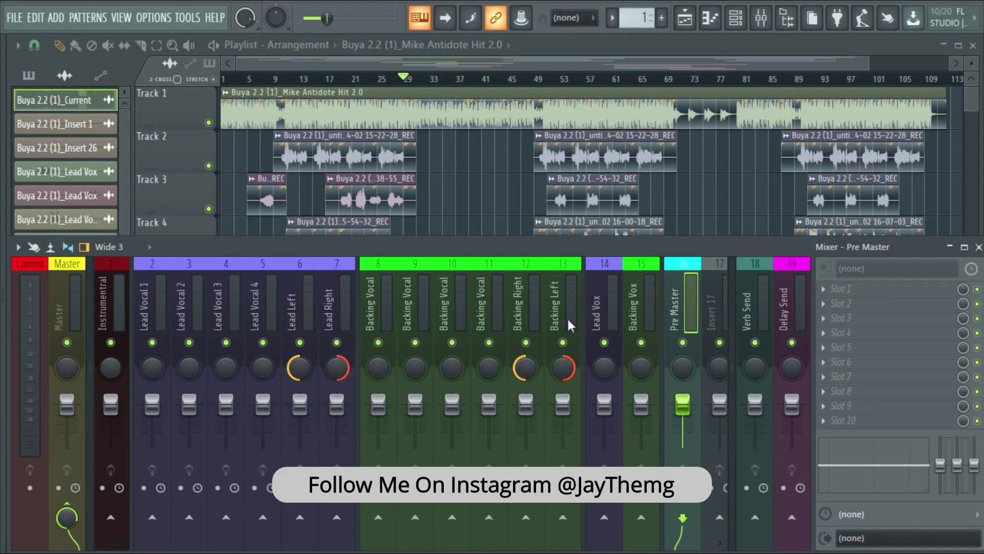
Route the Lead Vox and Backing Vox buses to the Pre Master track instead of the Master, and check both routings
click(595, 298)
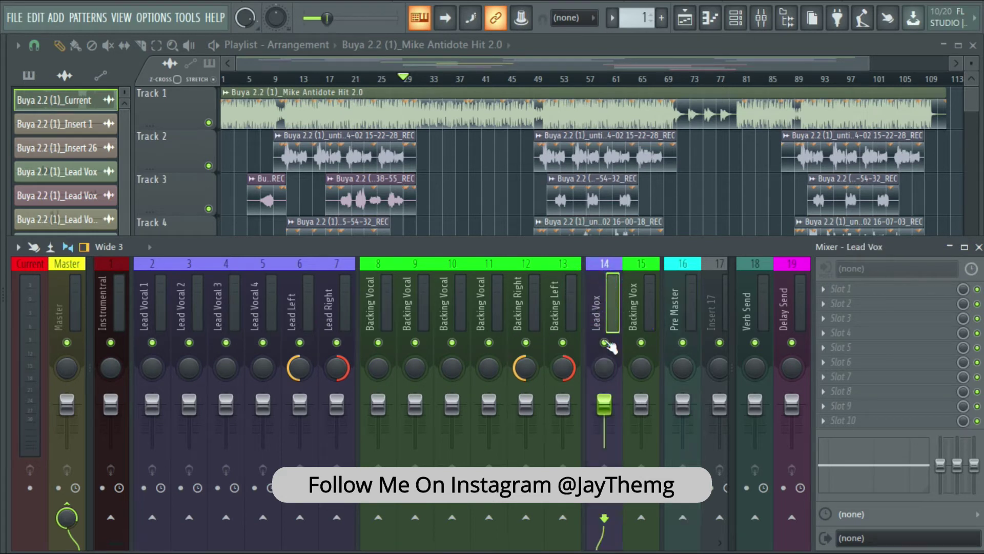
click(66, 504)
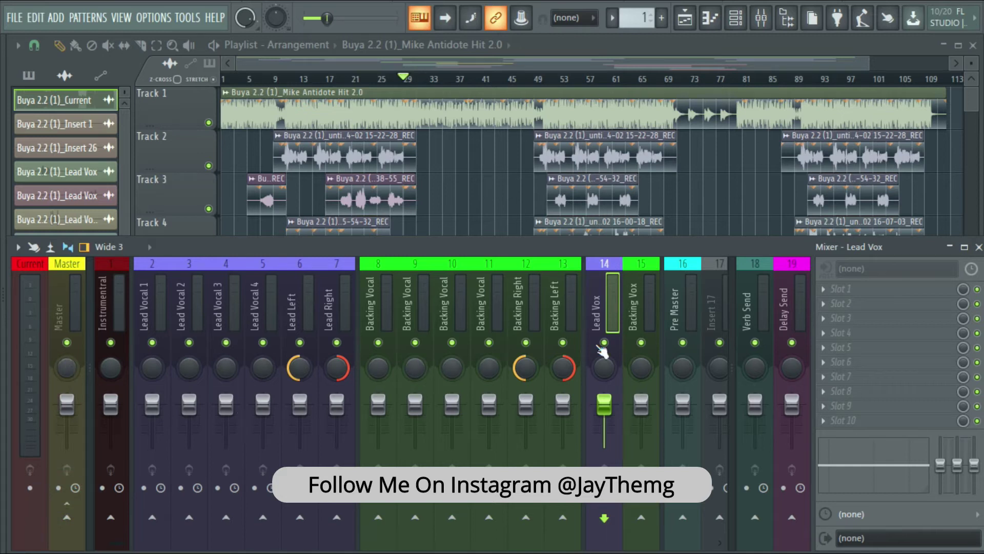
click(683, 517)
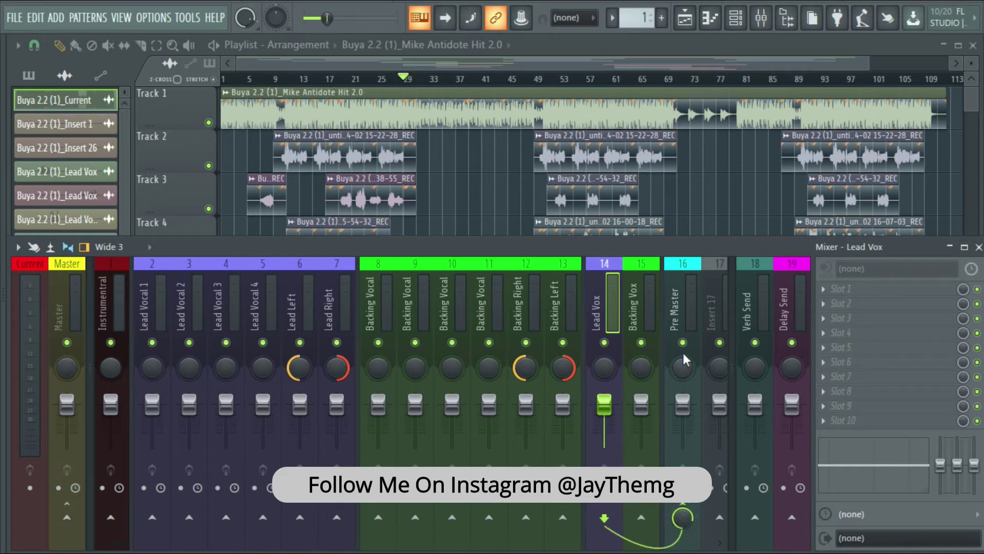
click(635, 316)
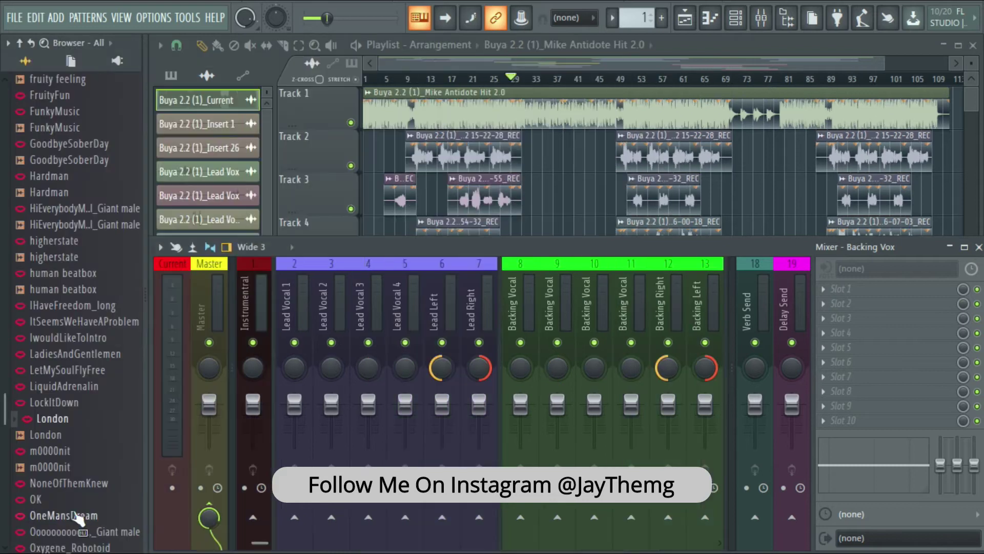
click(682, 517)
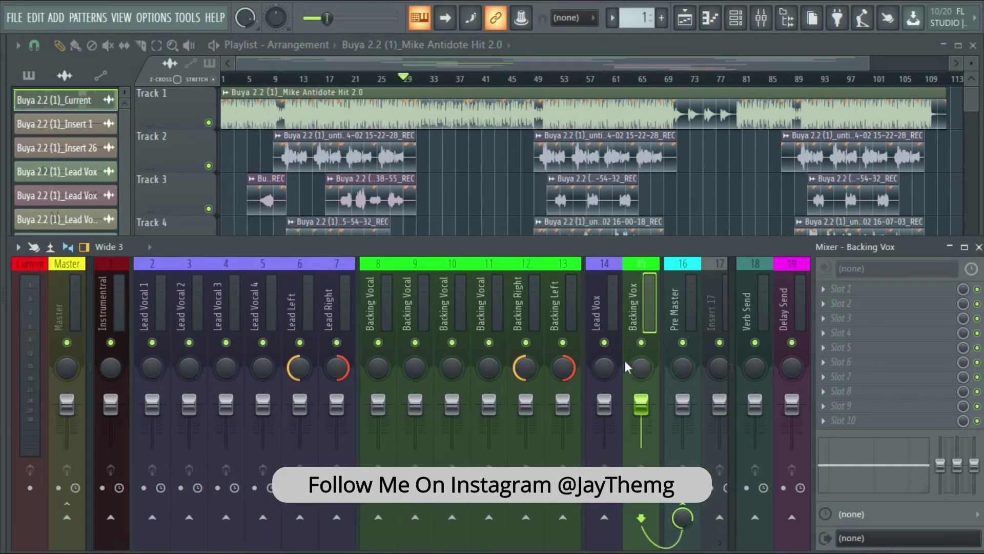
click(596, 312)
click(628, 310)
click(597, 314)
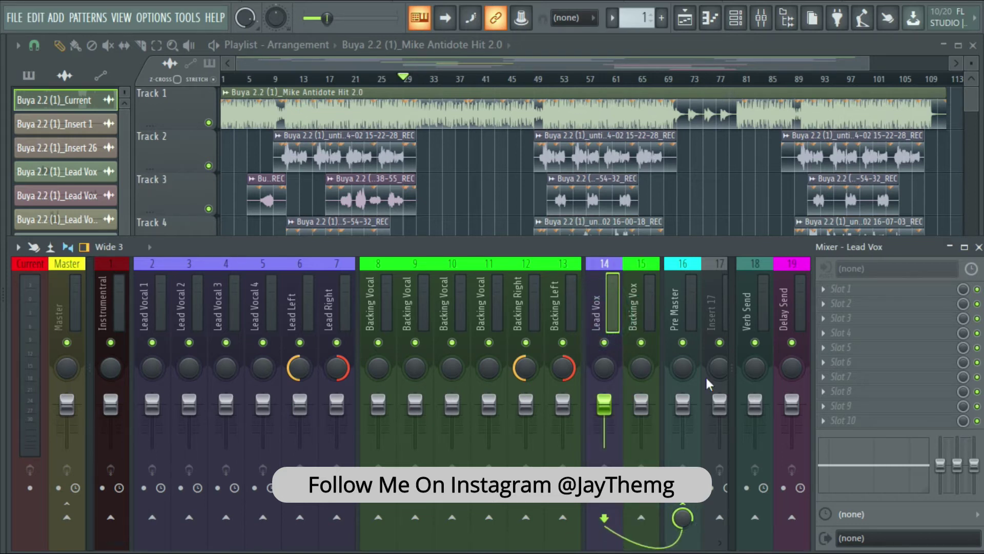
Route the Lead Vocal 1 track to the Lead Vox bus instead of the Master
click(154, 295)
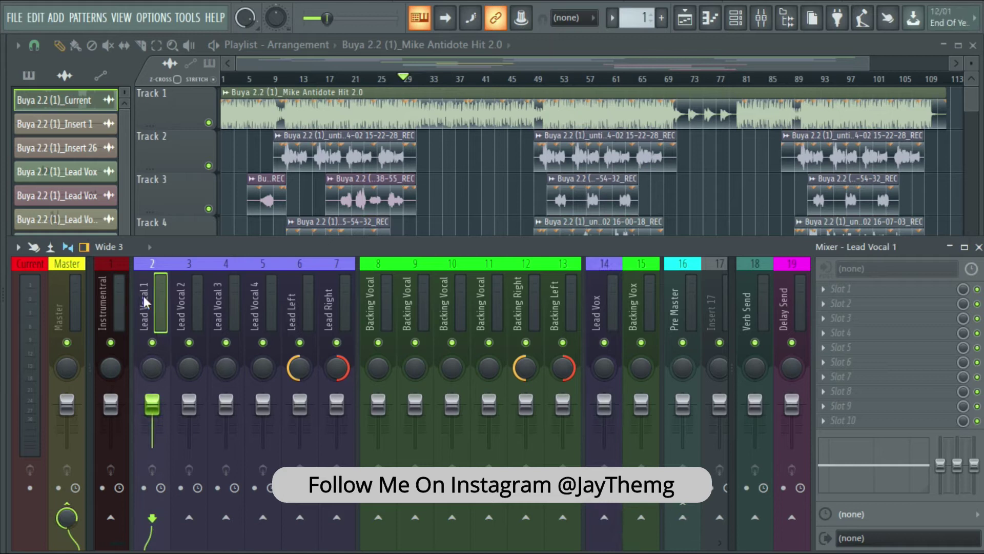
click(178, 306)
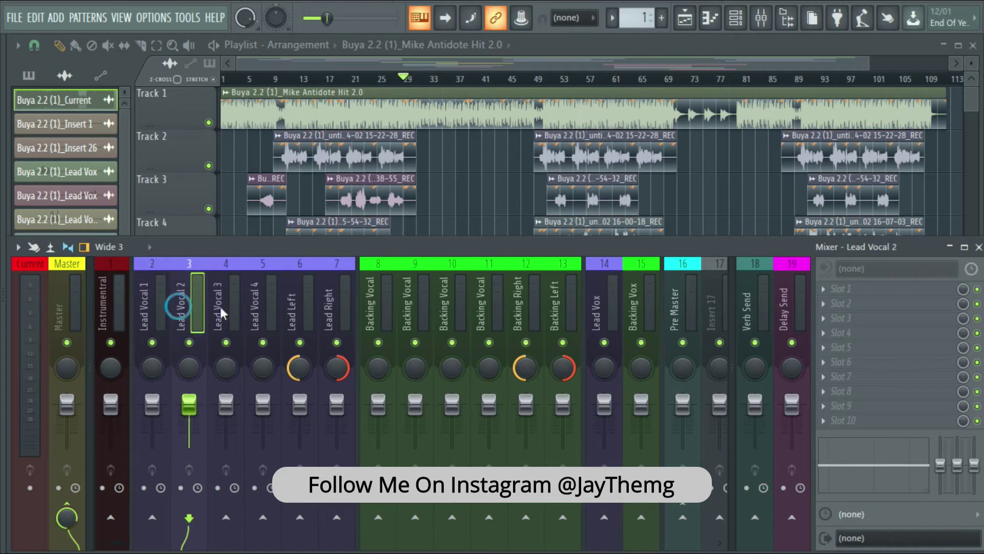
click(143, 319)
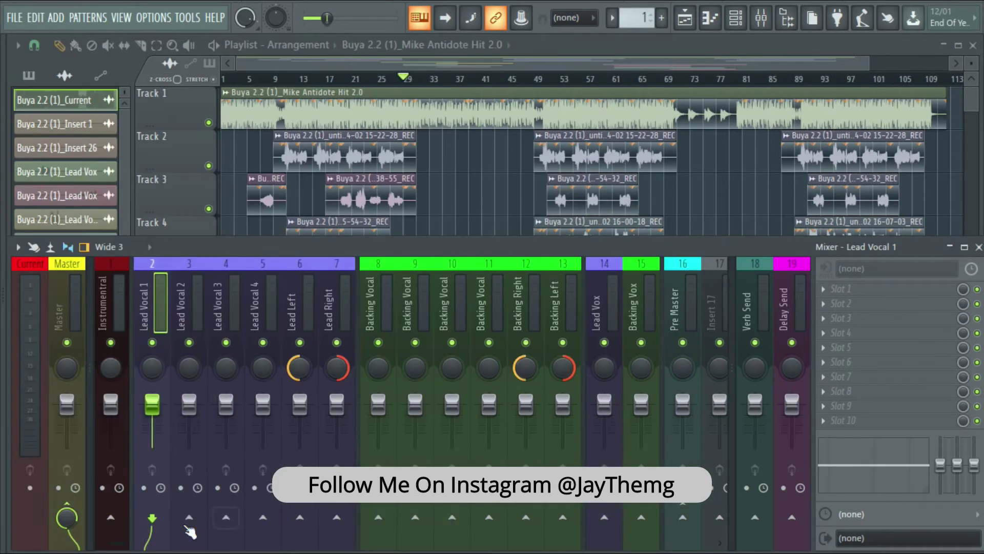
click(67, 502)
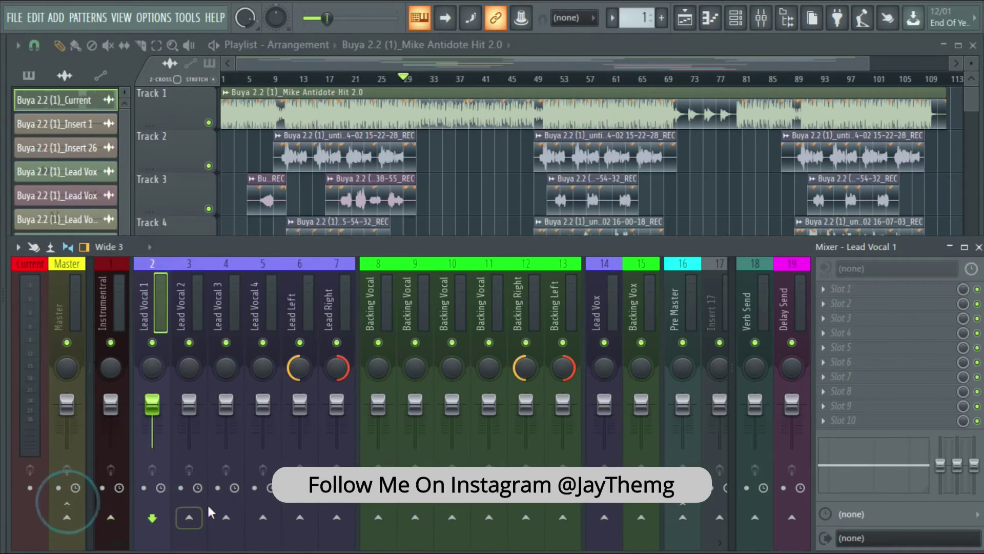
click(605, 518)
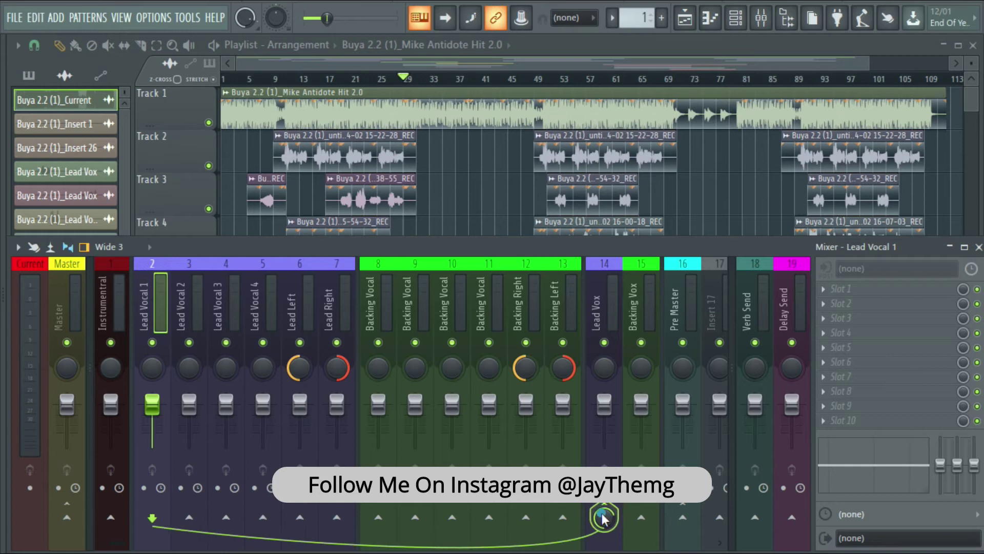
Route Lead Vocal 2 to the Lead Vox bus instead of the Master, and check the routing of the first lead vocal tracks
click(180, 310)
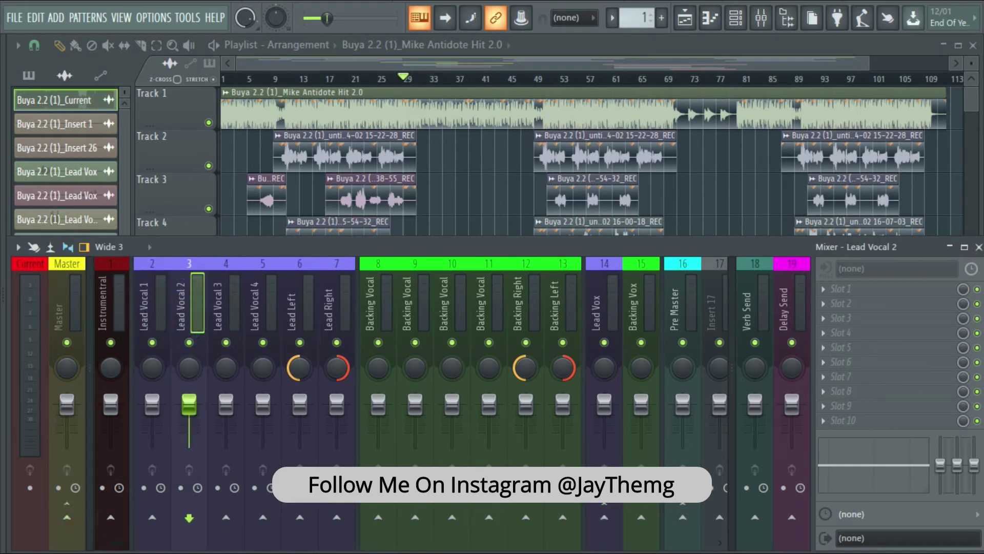
click(604, 518)
click(216, 308)
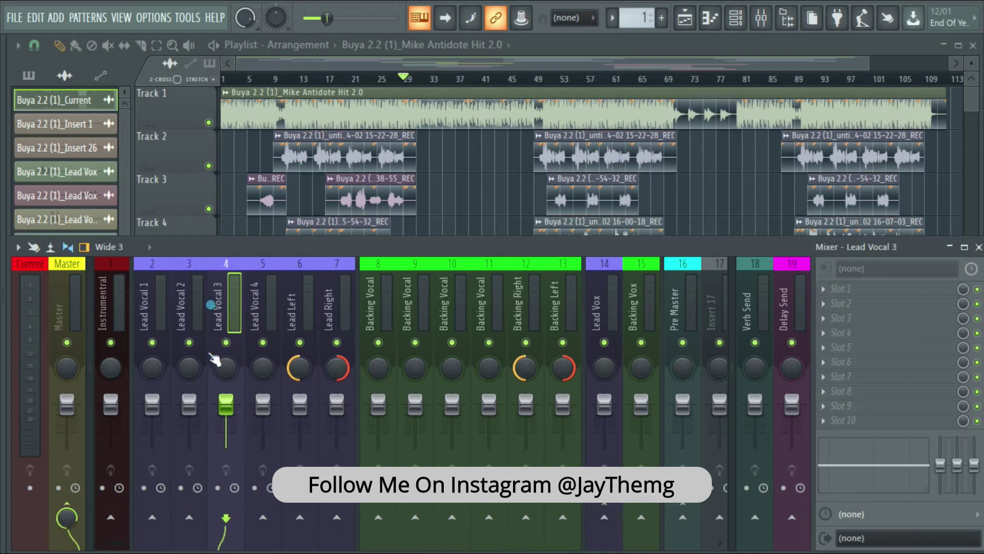
click(145, 311)
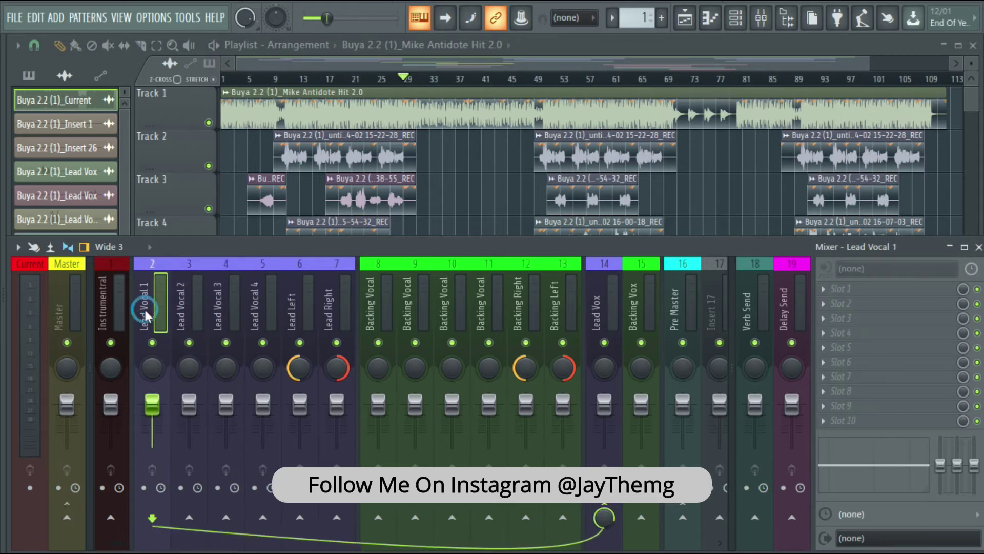
click(180, 314)
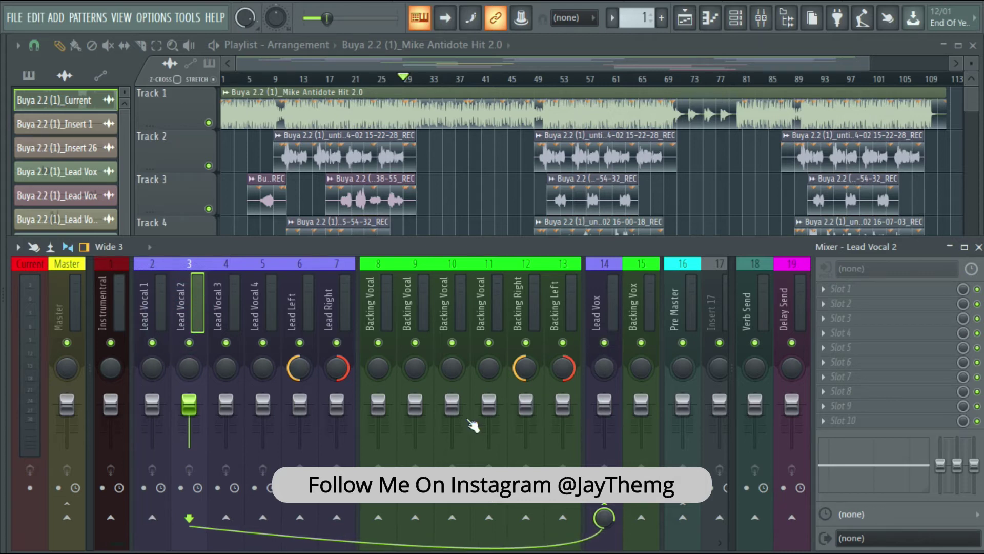
Step through backing vocal tracks 8 to 13 in the mixer and check where each one is routed
click(369, 310)
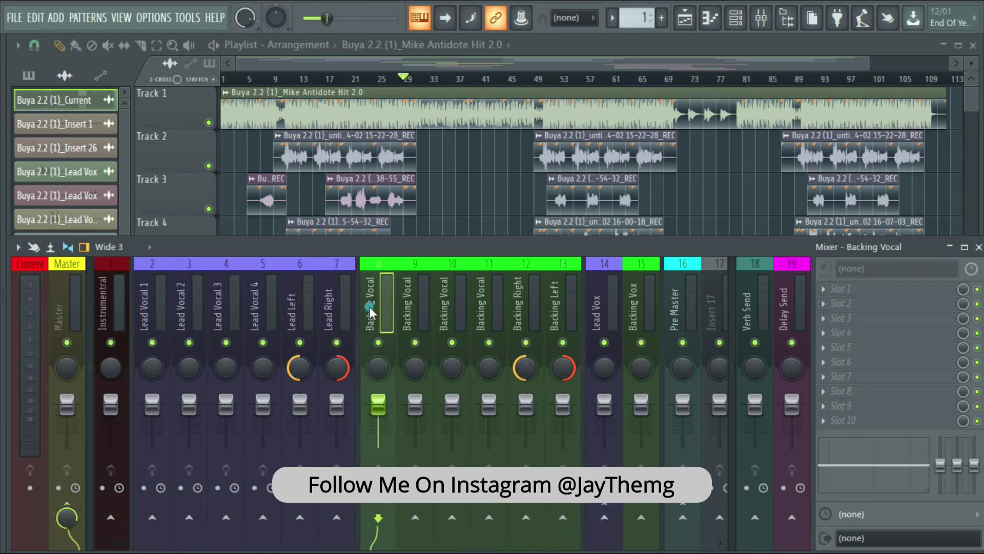
key(Right)
key(Right)
key(Right)
key(Right)
key(Right)
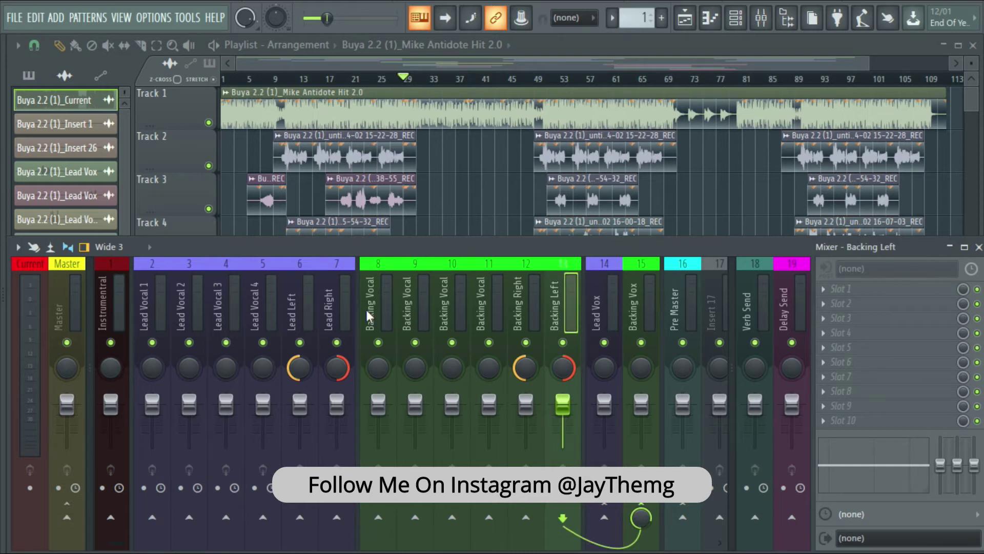
click(365, 308)
key(Right)
key(Right)
click(484, 324)
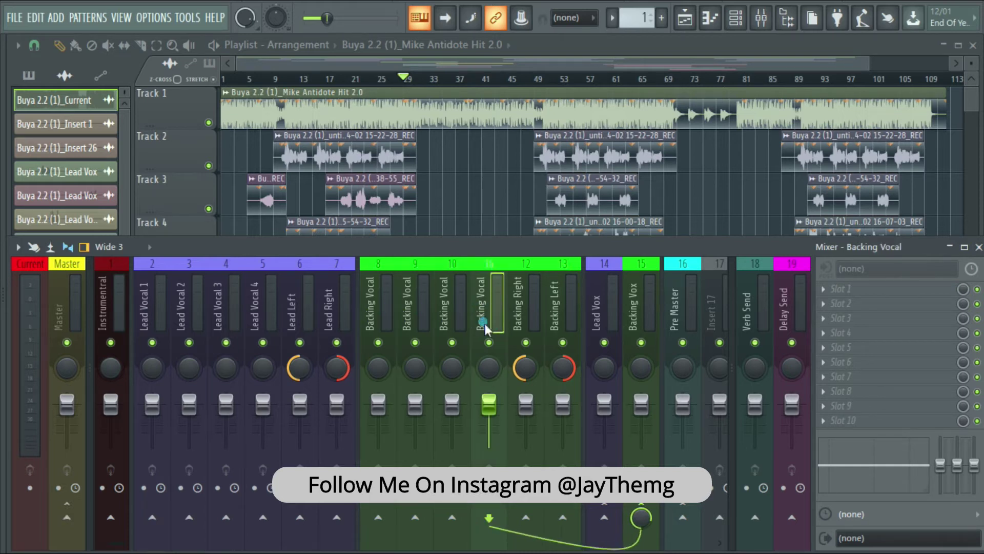
click(515, 324)
click(550, 324)
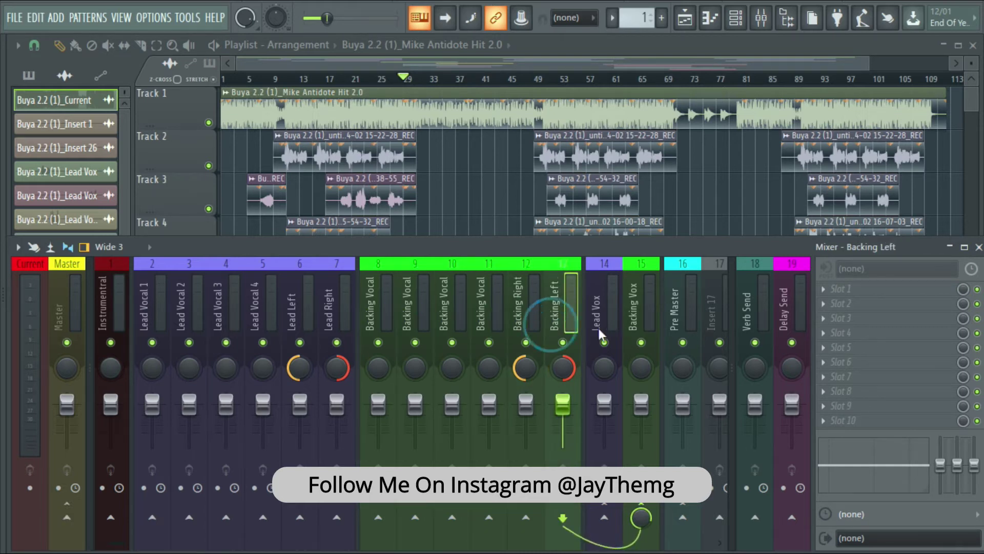
Check the output routing of the Lead Vox, Backing Vox and Pre Master tracks
click(598, 326)
click(631, 327)
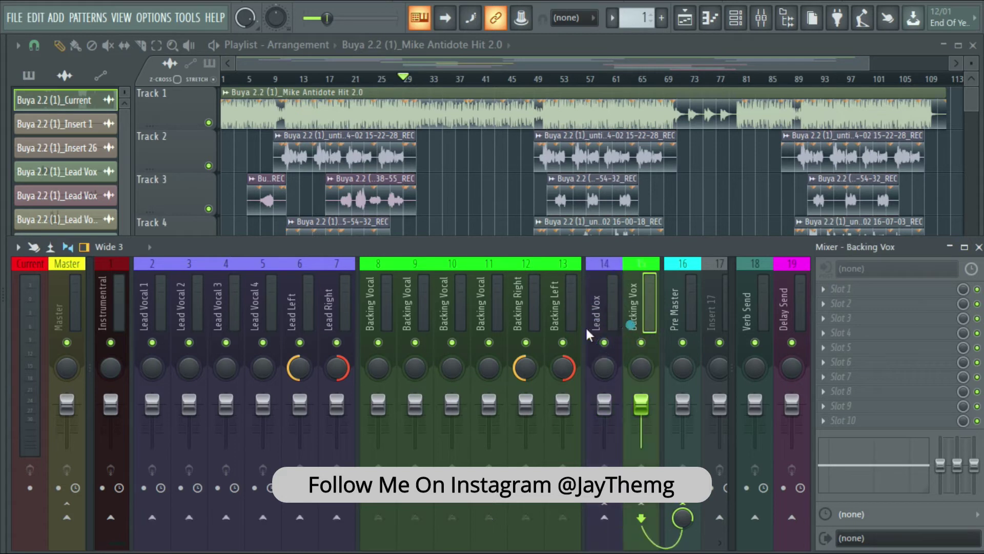
click(597, 324)
click(673, 318)
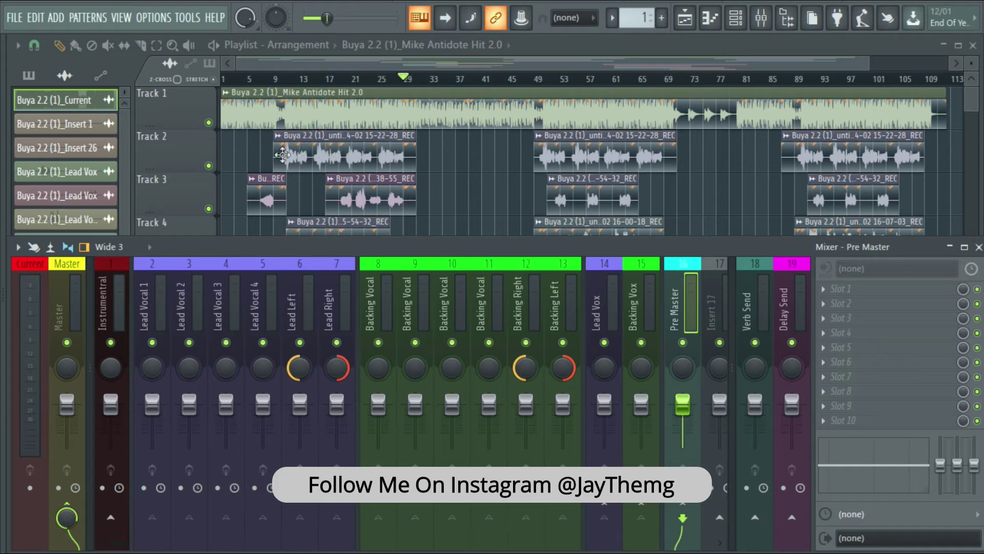
Assign the first vocal clip on playlist Track 2 to mixer track 2, Lead Vocal 1, and show the mixer again
key(F9)
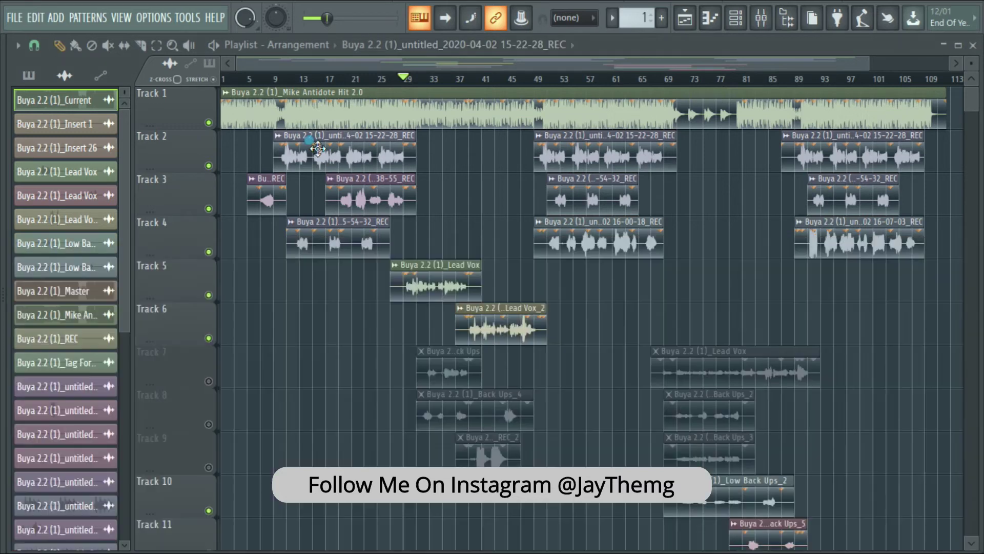
double_click(317, 149)
drag(547, 259, 675, 83)
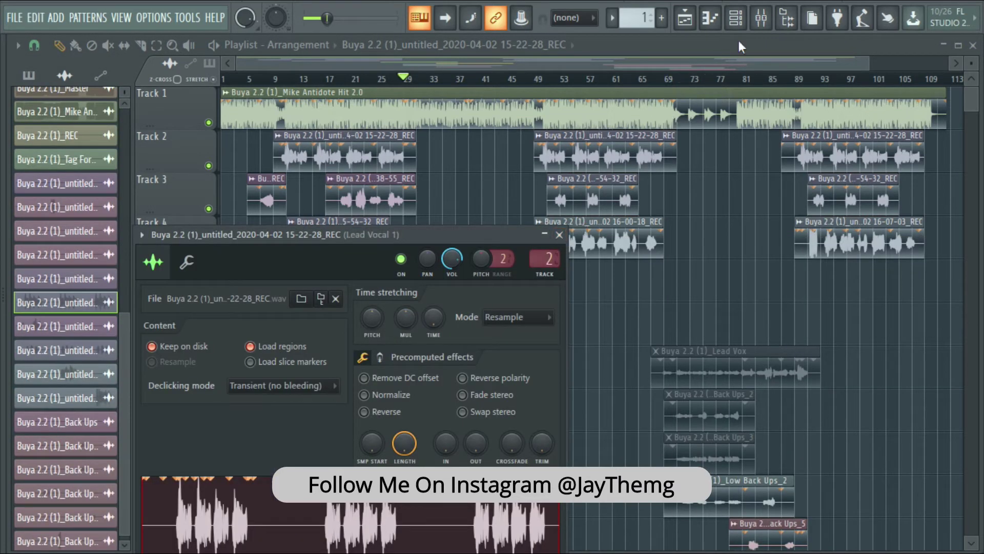
click(761, 26)
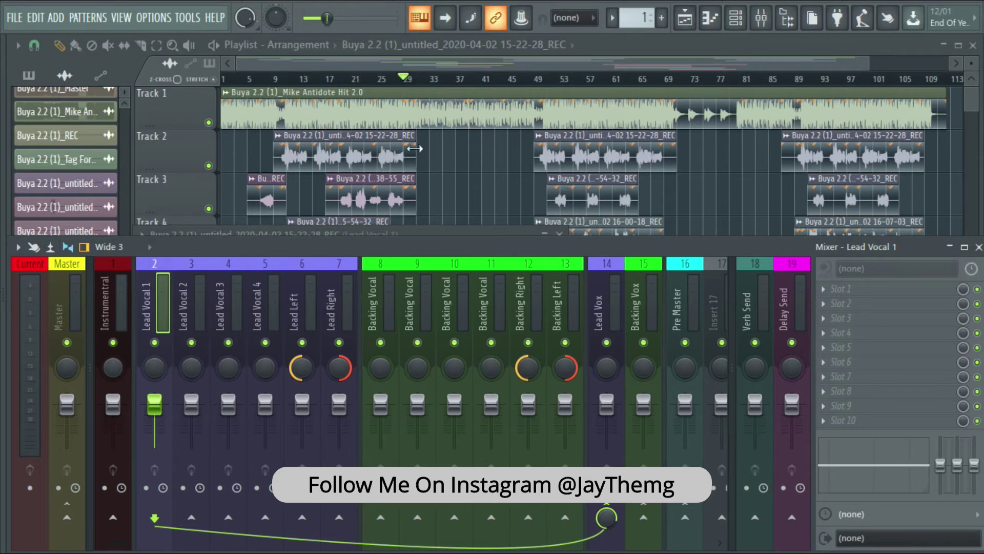
Assign the 15-38-55 recording on playlist Track 3 to mixer track 8 and the 15-54-32 recording on Track 4 to mixer track 9
key(F9)
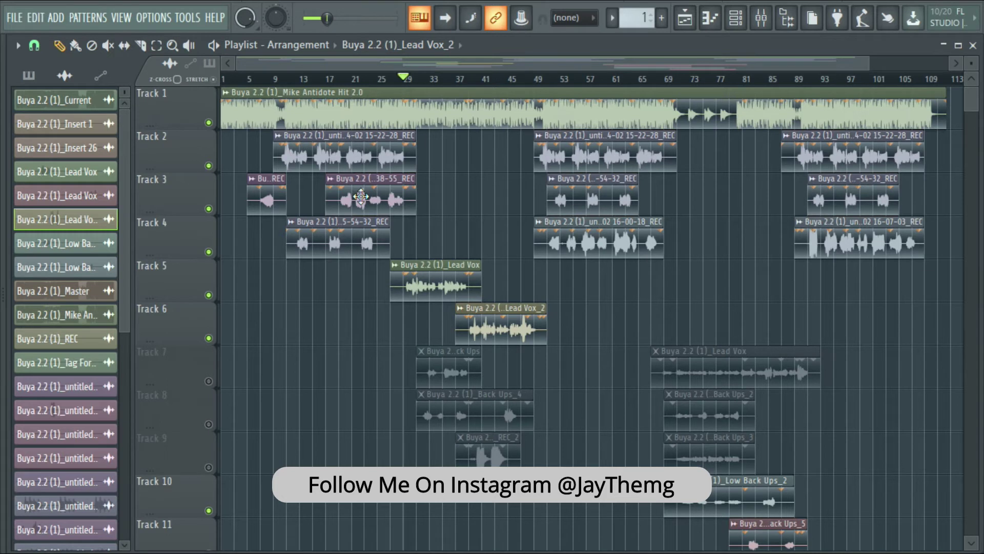
double_click(361, 196)
drag(562, 280, 563, 264)
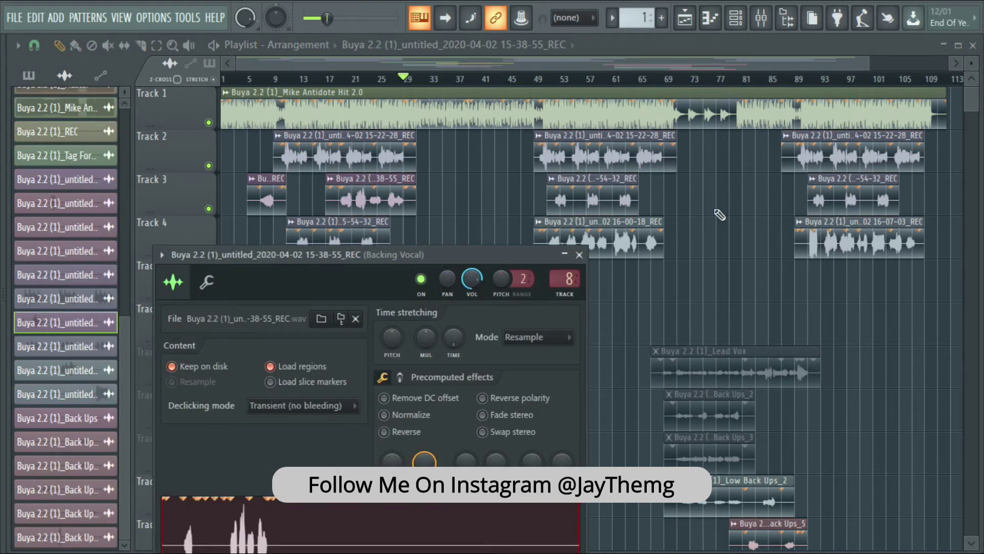
key(Escape)
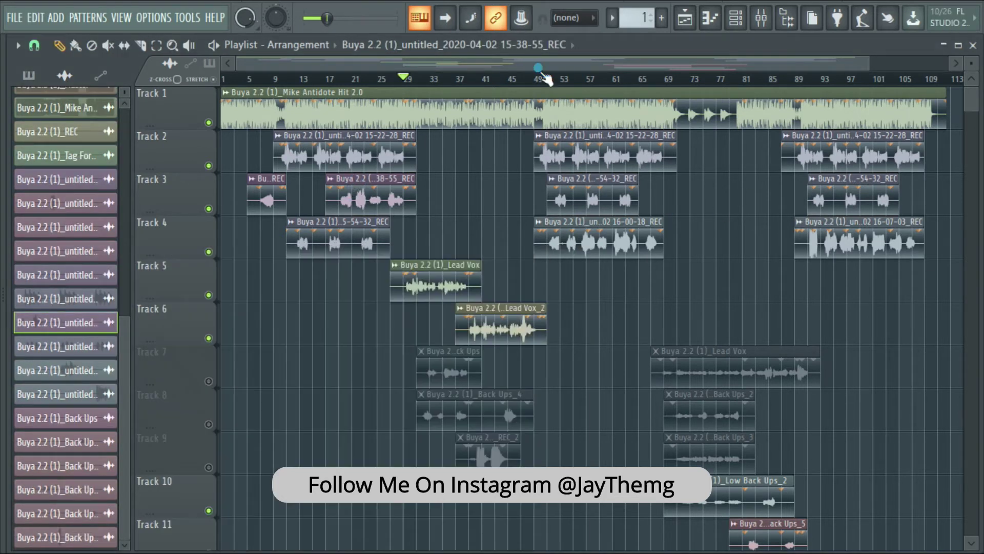
double_click(326, 229)
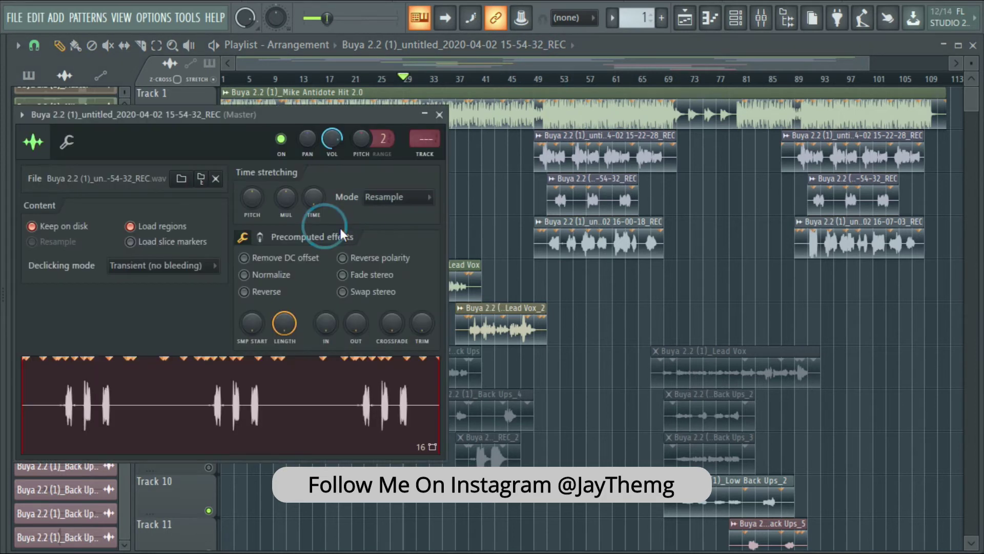
click(427, 141)
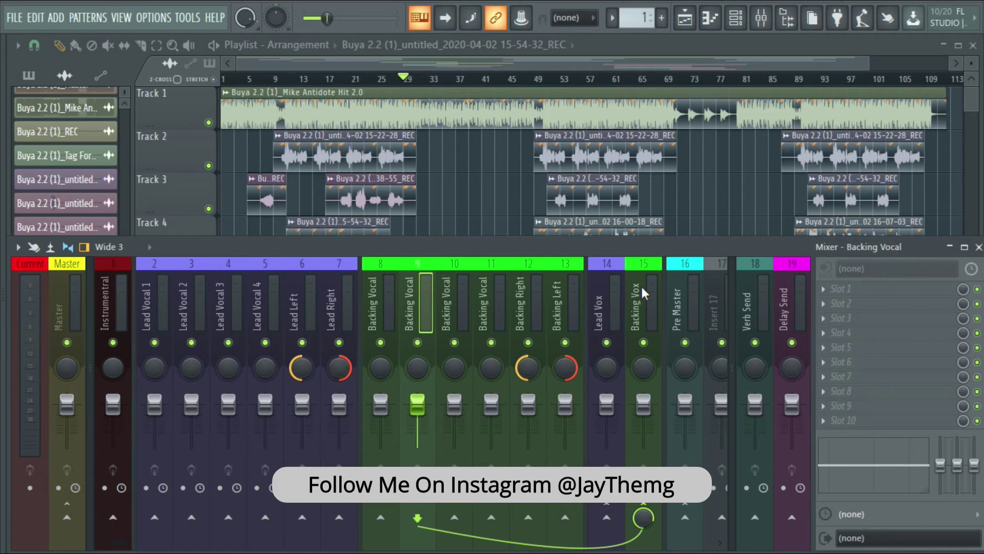
Load Fruity Reeverb 2 in the Verb Send's first effect slot, with dry at minimum and wet at maximum
click(751, 301)
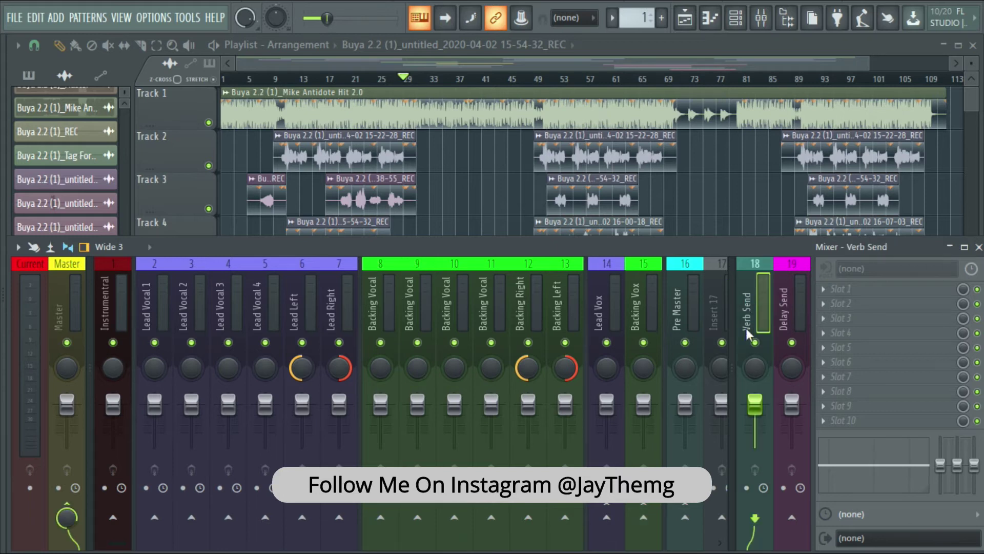
click(825, 289)
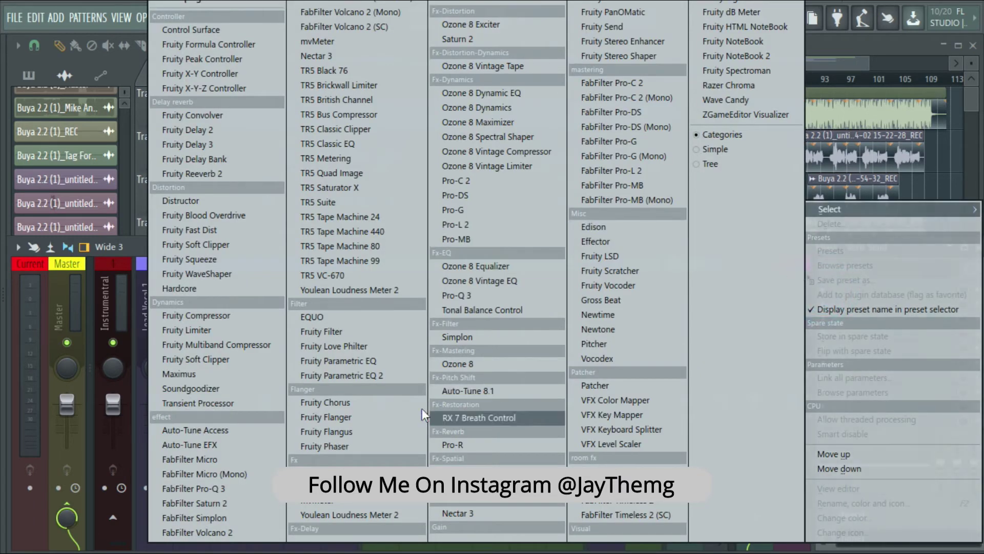
click(183, 175)
drag(527, 282, 478, 306)
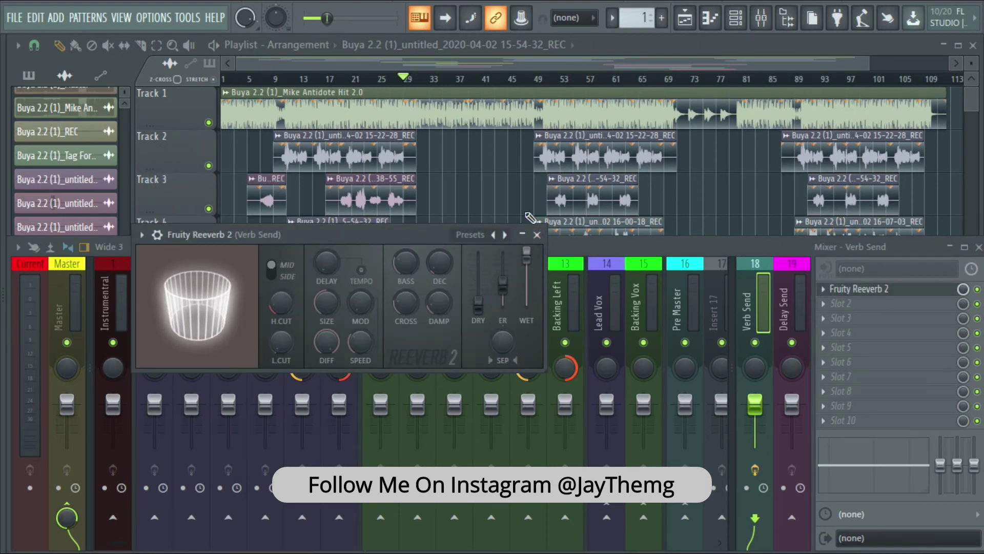
click(537, 234)
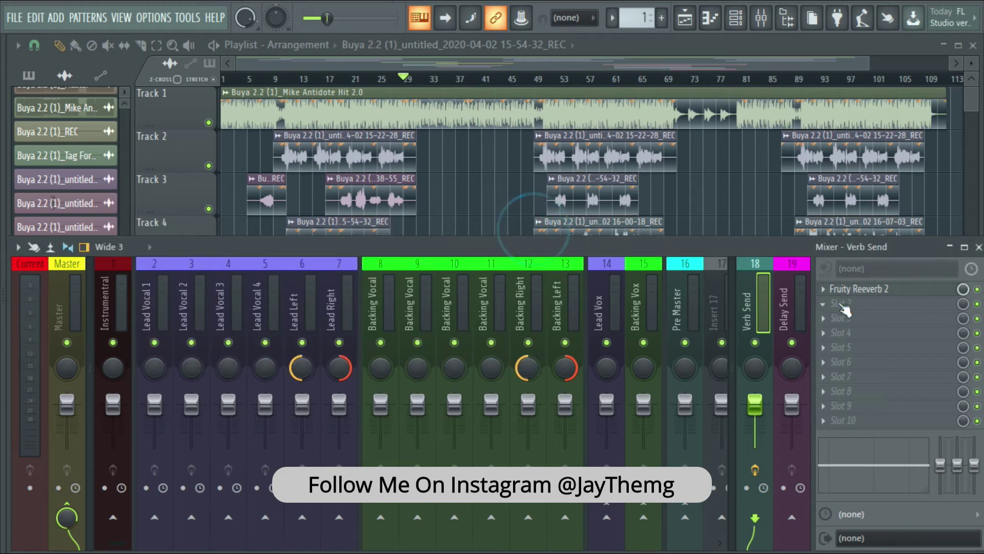
Load Fruity Parametric EQ 2 in the second effect slot of the Verb Send track
click(823, 304)
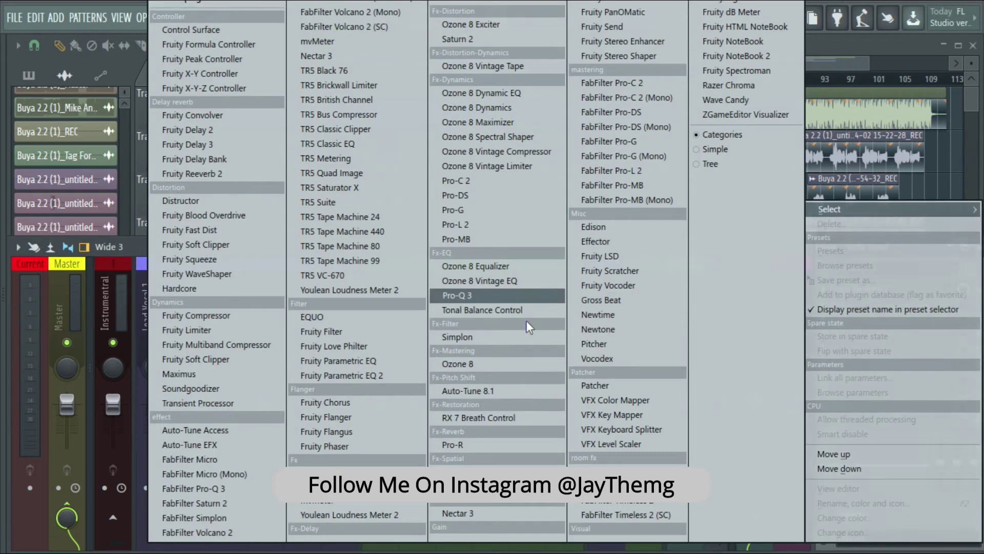
click(443, 390)
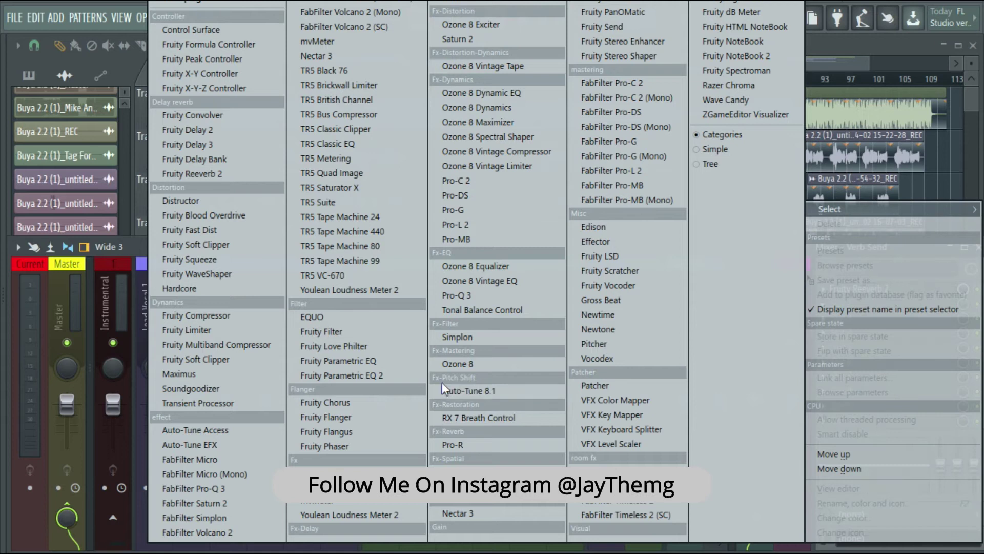
click(389, 374)
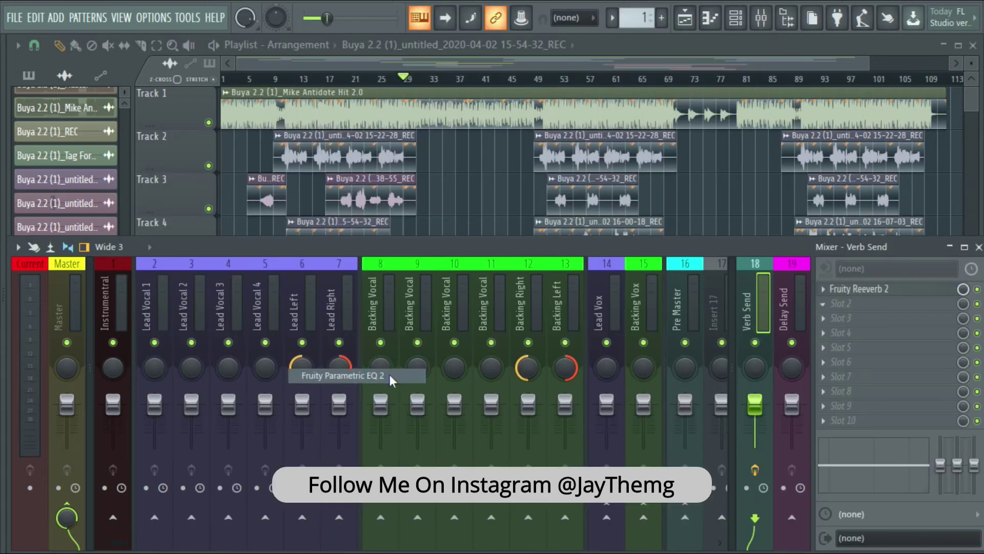
drag(487, 247, 468, 189)
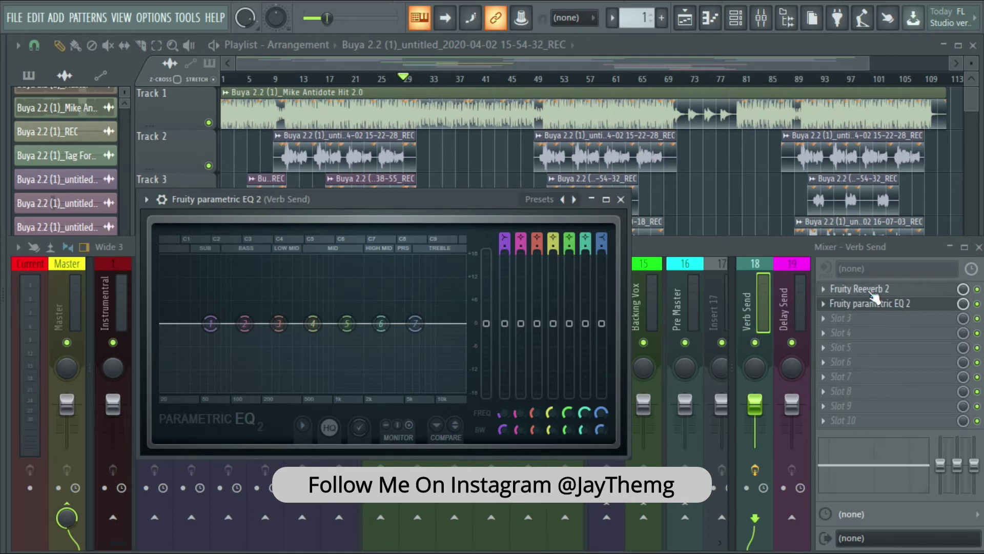
Shape the reverb send's EQ with a low cut on band 1 at about 50 Hz and a high cut on band 7 at about 7 kHz
drag(415, 323, 425, 390)
drag(602, 241, 602, 226)
drag(425, 389, 428, 391)
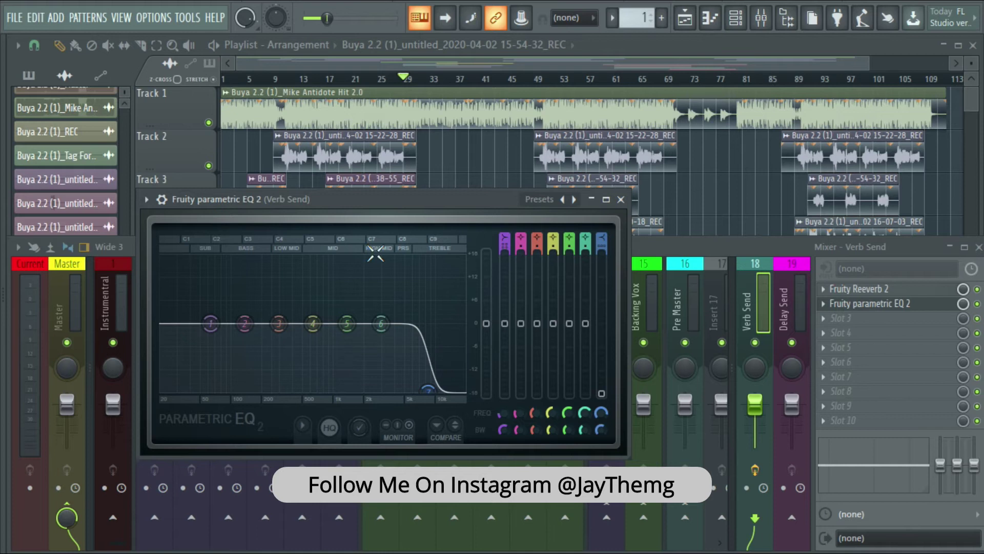
drag(211, 326, 208, 390)
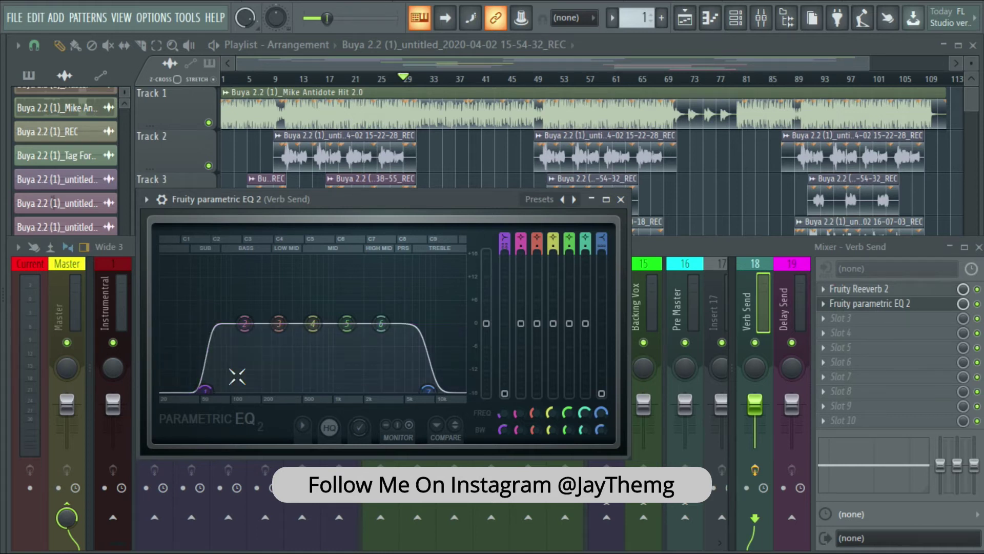
drag(434, 397, 430, 397)
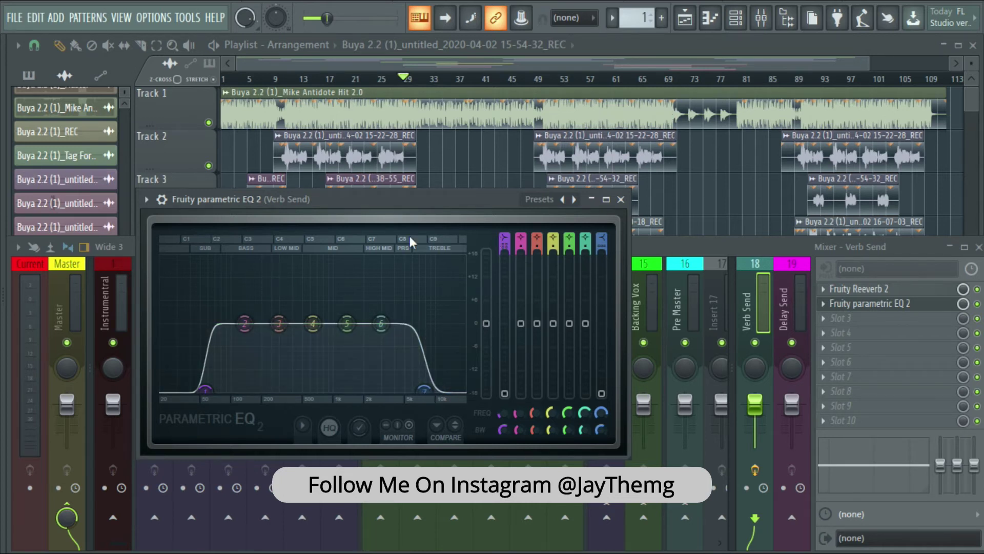
click(622, 200)
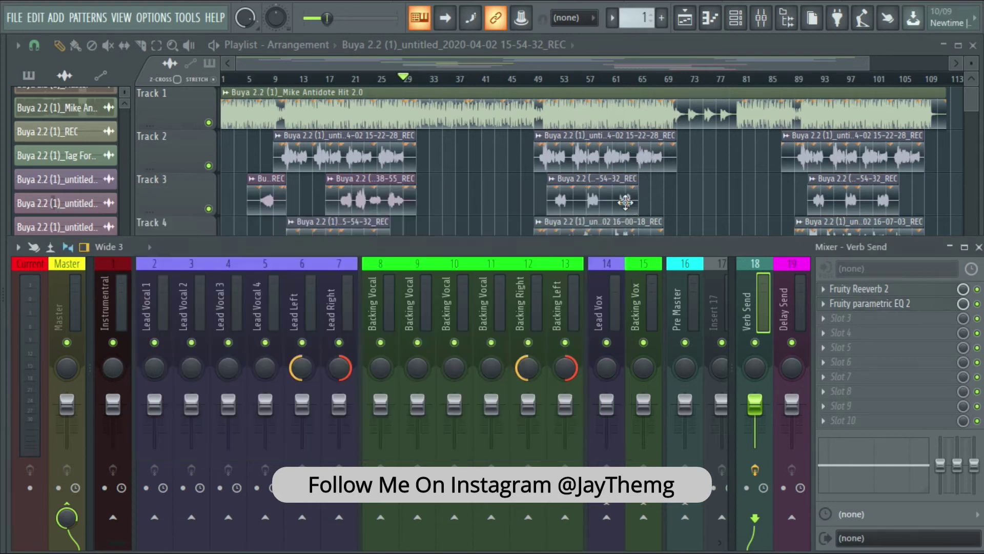
Load Fruity Delay Bank in the first effect slot of the Delay Send track
click(792, 287)
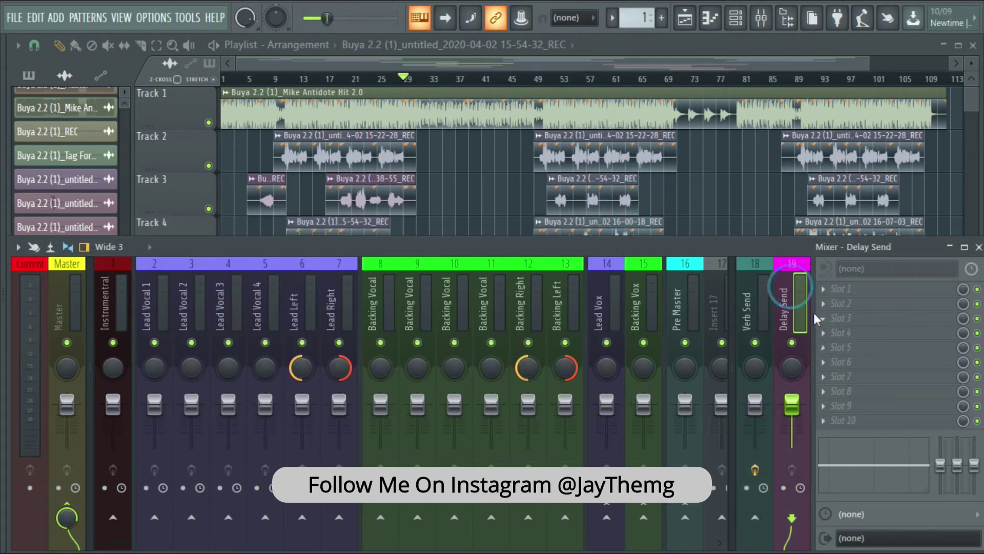
click(821, 288)
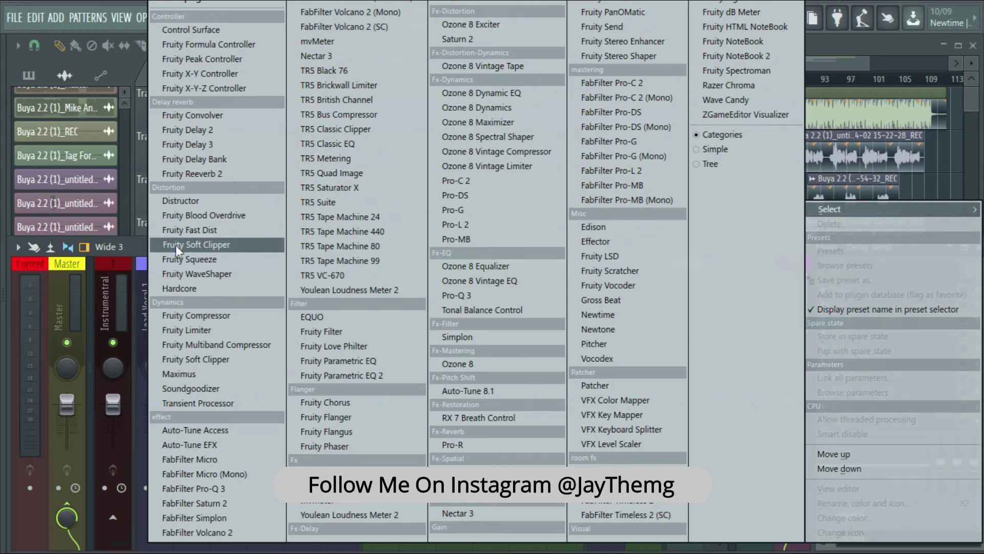
click(211, 161)
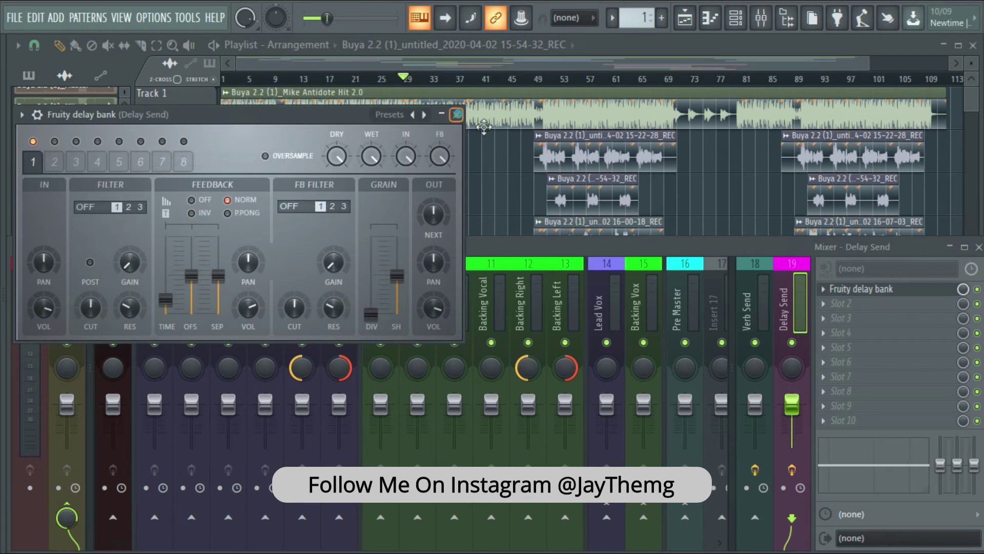
click(457, 113)
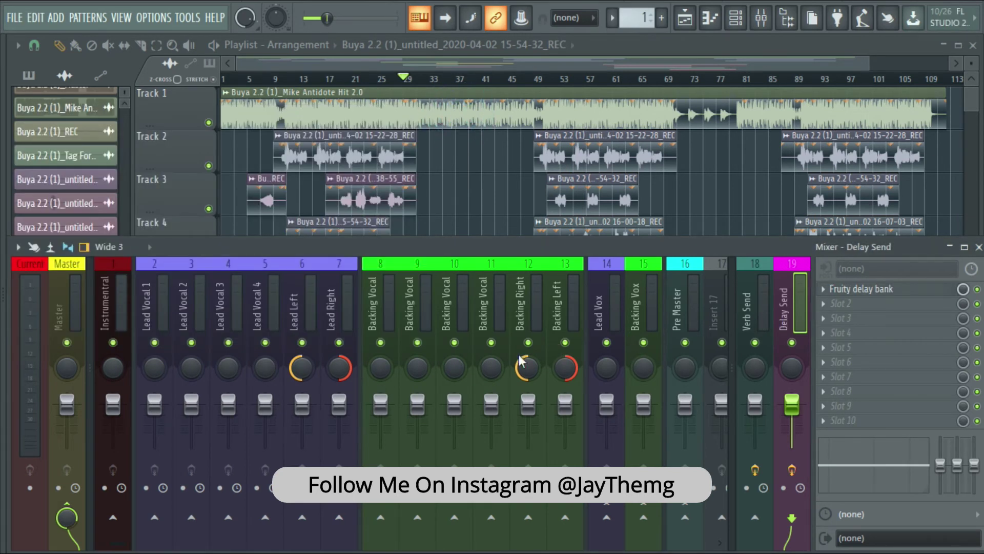
Route both the Lead Vox and Backing Vox buses to the Verb Send and Delay Send tracks
click(596, 297)
click(755, 518)
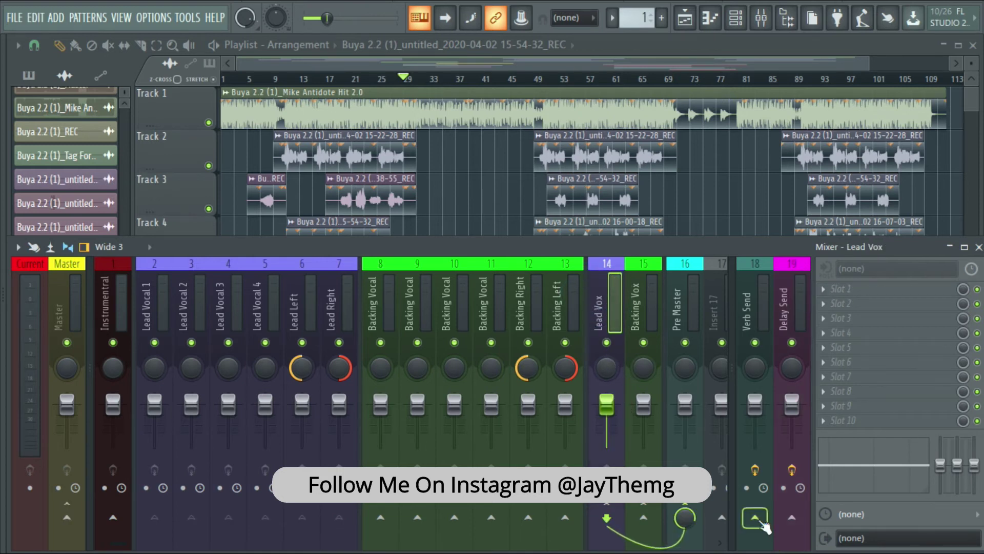
click(759, 519)
click(634, 309)
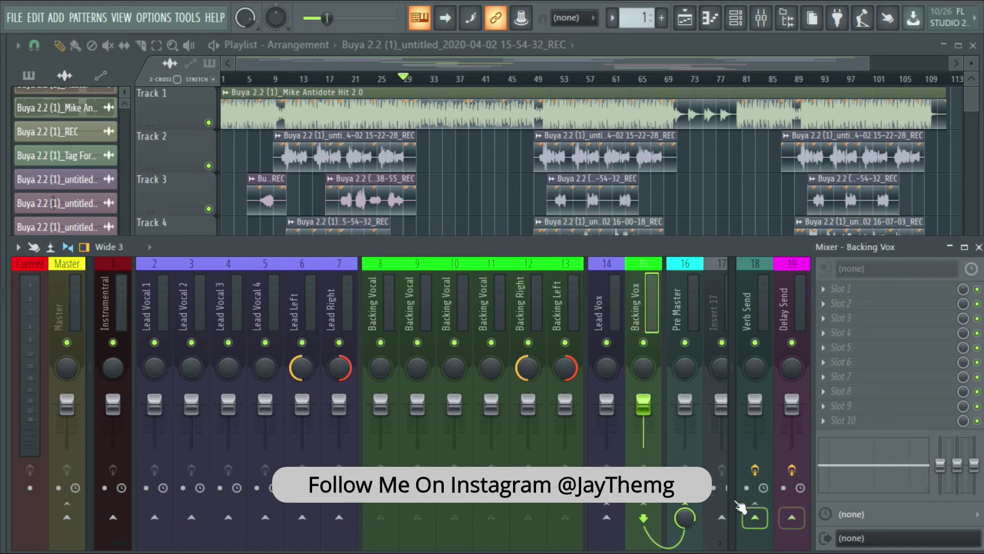
click(597, 319)
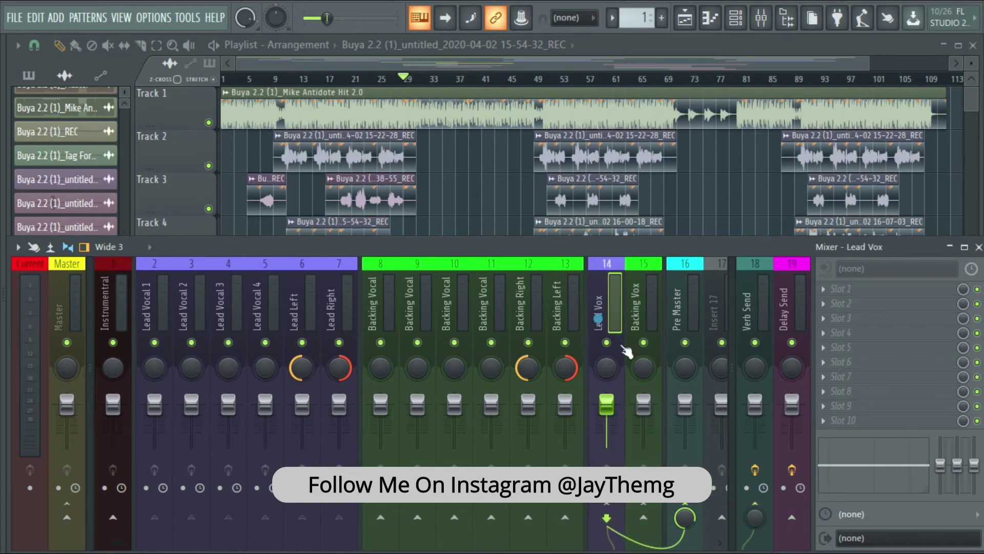
click(793, 518)
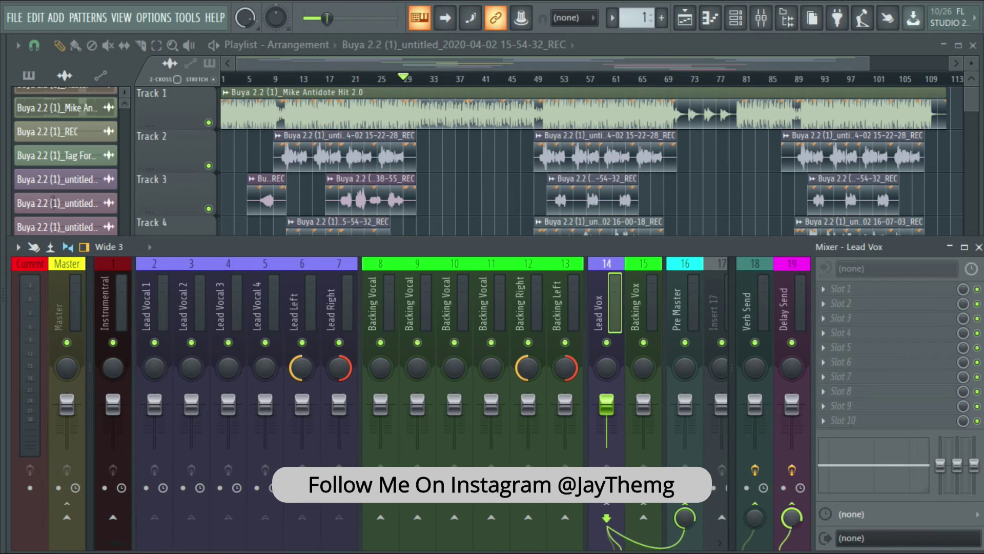
click(752, 516)
click(643, 307)
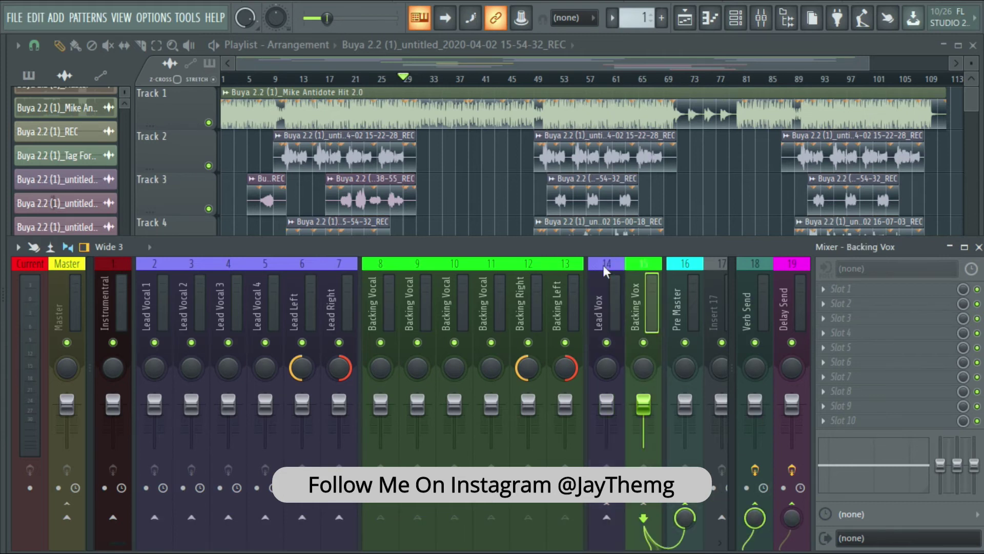
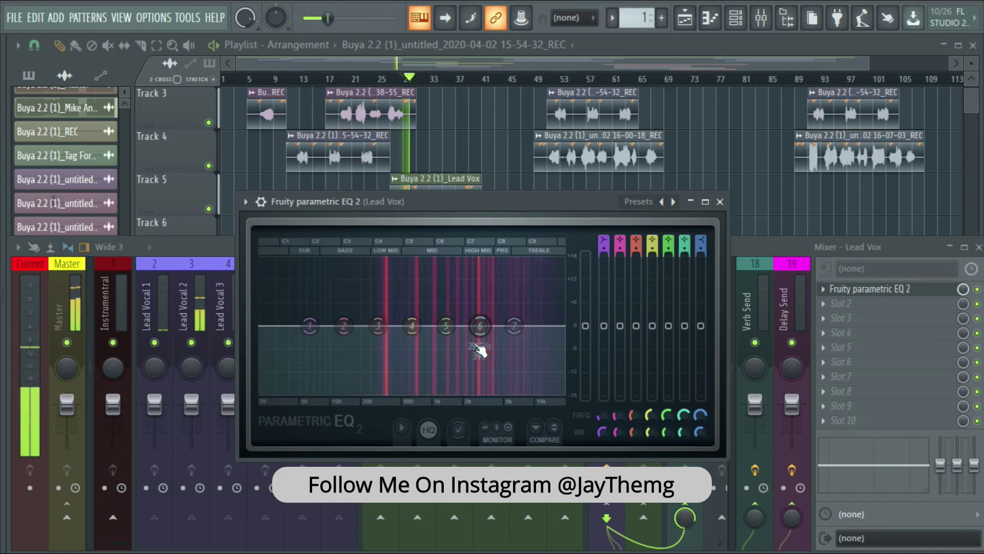
Shape the Lead Vox EQ during playback with a steep low cut on band 1 just above 100 Hz and slight boosts on bands 6 and 7
drag(336, 338, 351, 406)
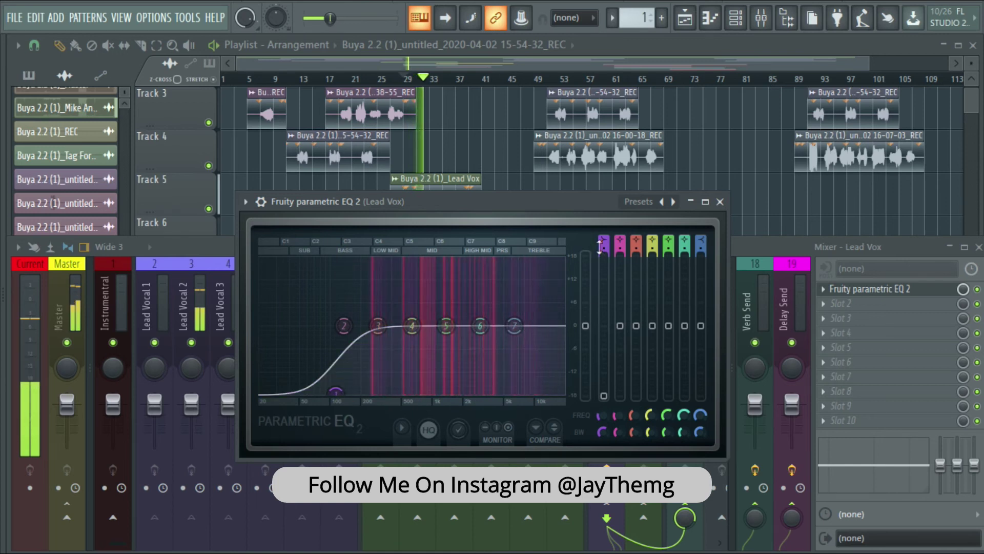
drag(336, 395, 345, 393)
mouse_move(482, 326)
mouse_down()
mouse_move(515, 321)
mouse_move(484, 314)
mouse_move(513, 322)
mouse_up()
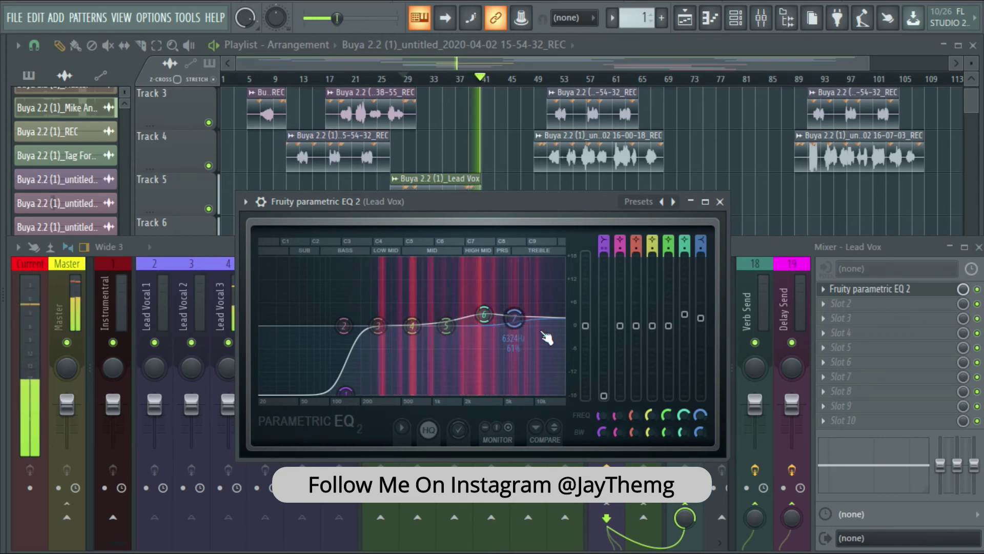
key(space)
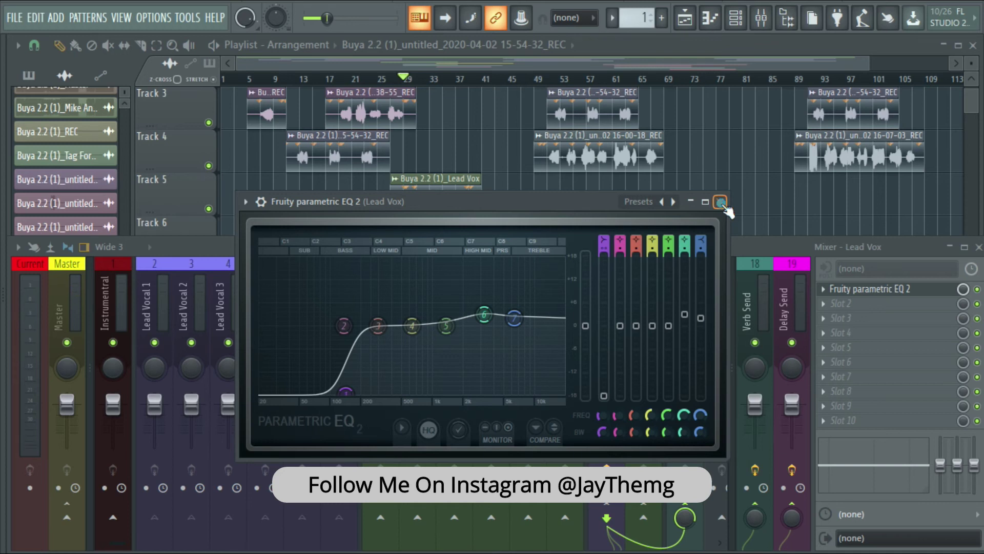
click(721, 201)
Load Fruity Compressor in the second Lead Vox slot and lower its threshold to about -19.8 dB during playback
click(825, 307)
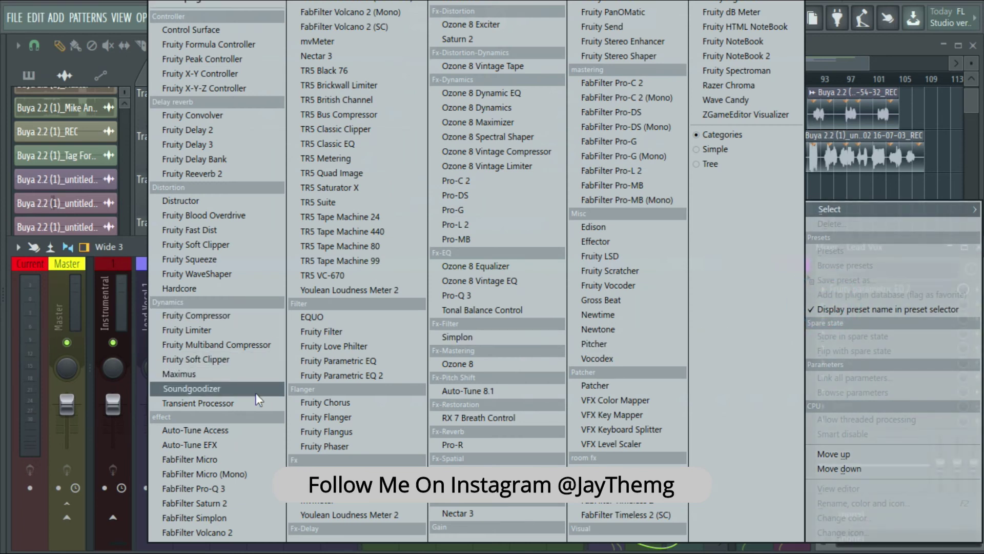
click(195, 316)
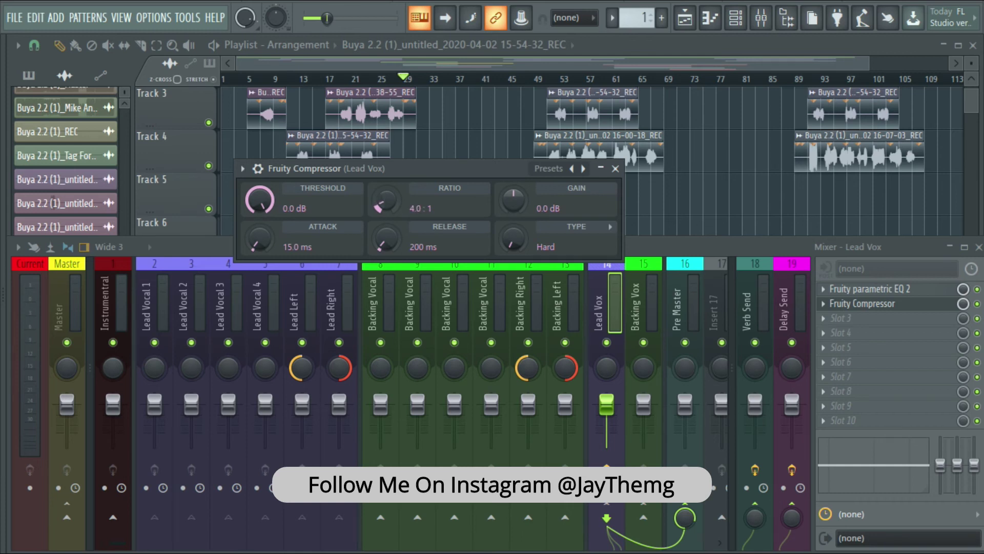
drag(397, 164, 420, 137)
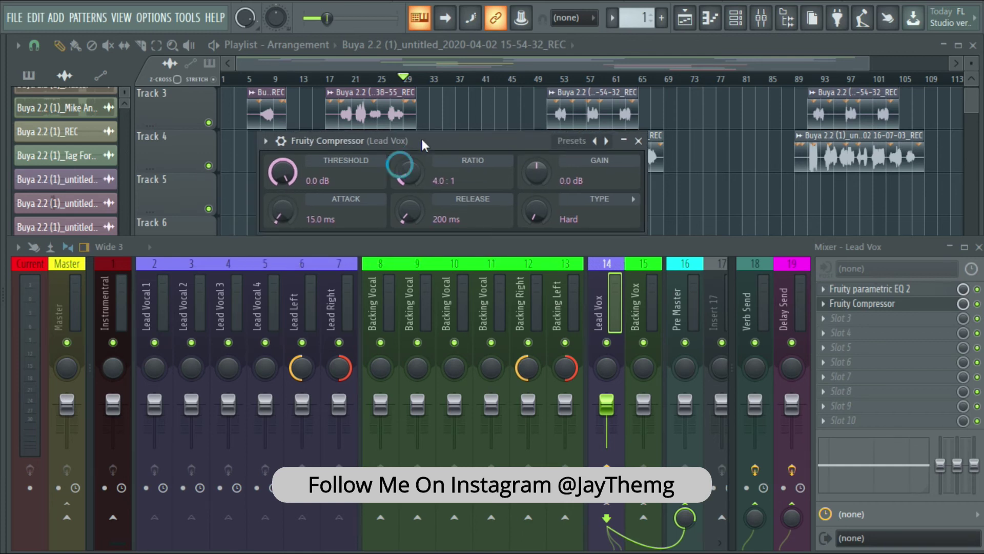
key(space)
drag(282, 173, 282, 197)
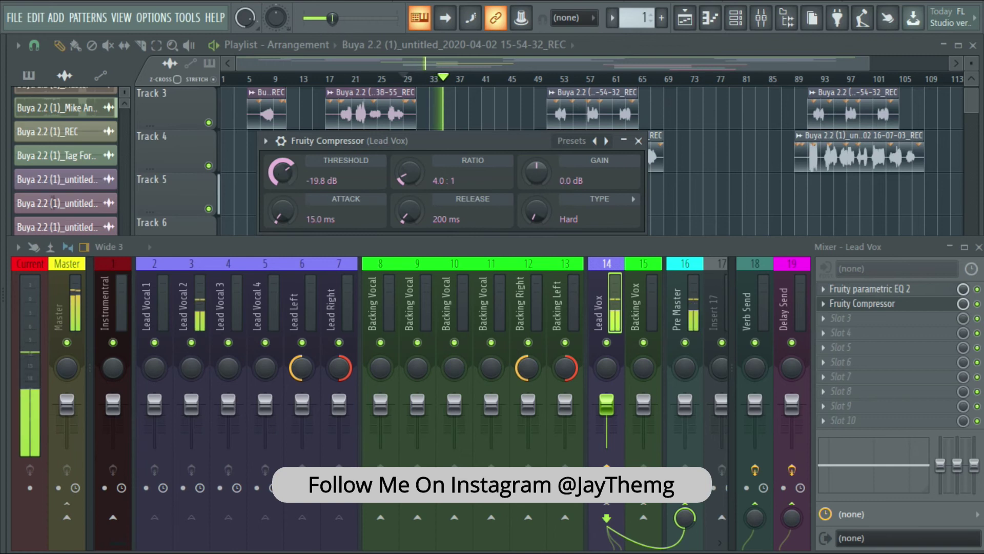
key(Escape)
key(space)
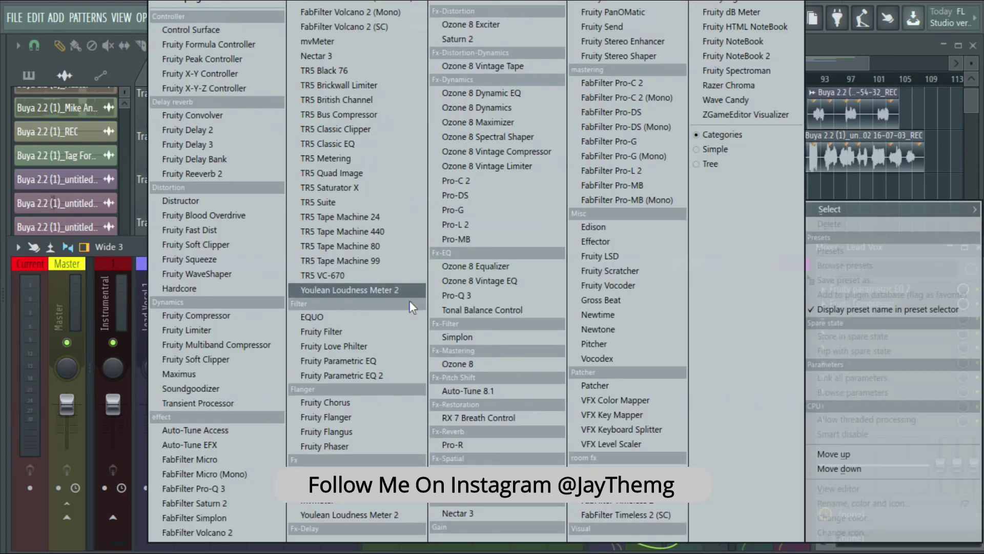
Load FabFilter Pro-DS in the third Lead Vox slot, set its lower detection frequency to about 6.1 kHz, and briefly audition the triggering
click(840, 318)
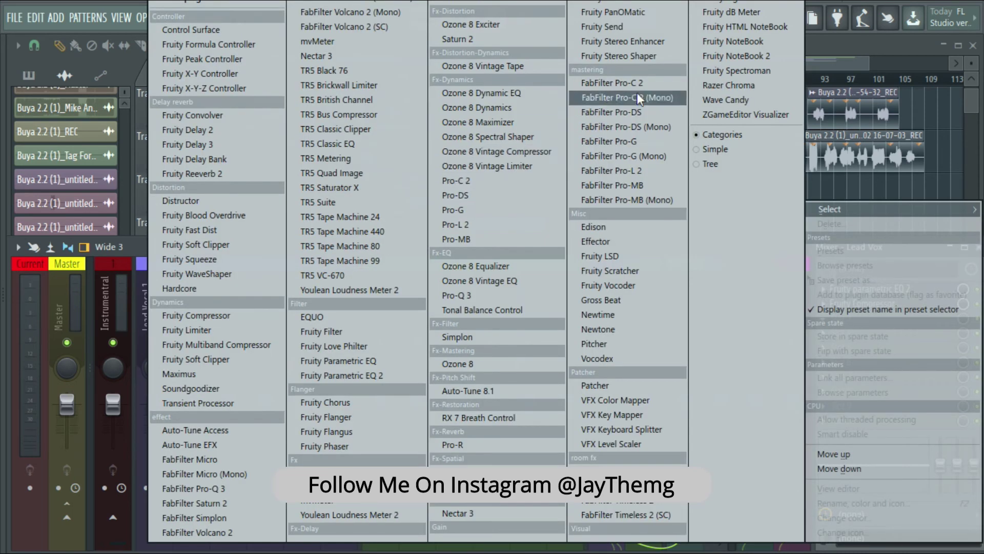
click(642, 110)
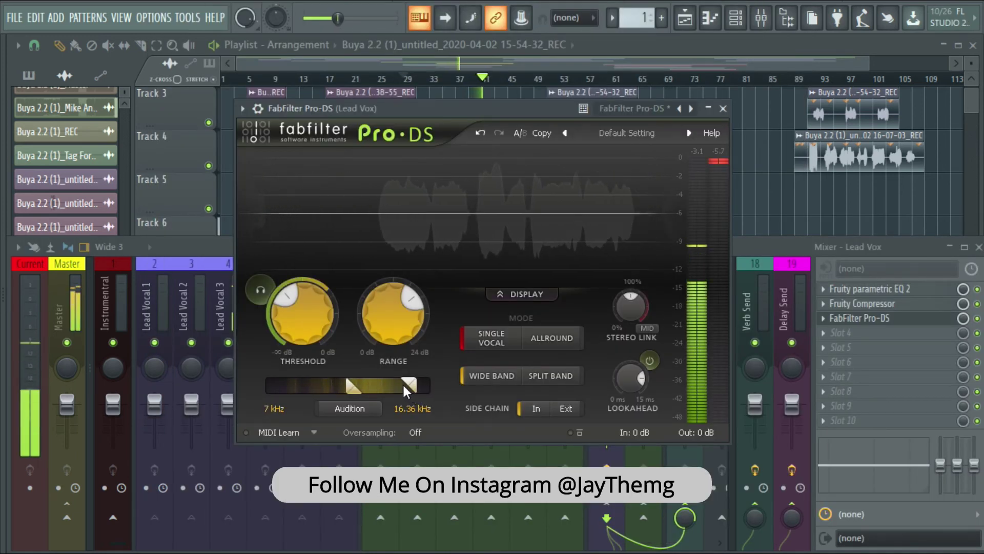
drag(351, 386, 343, 389)
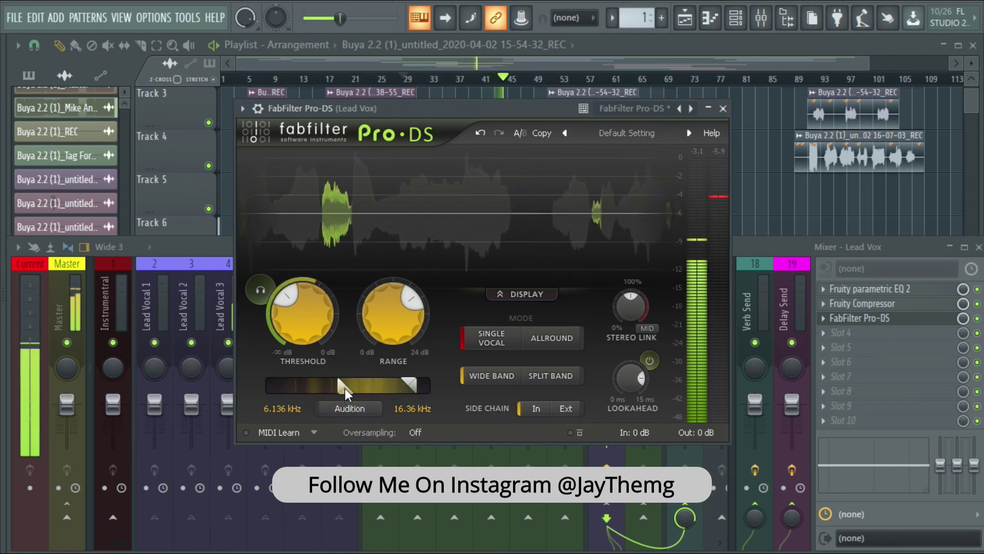
click(266, 293)
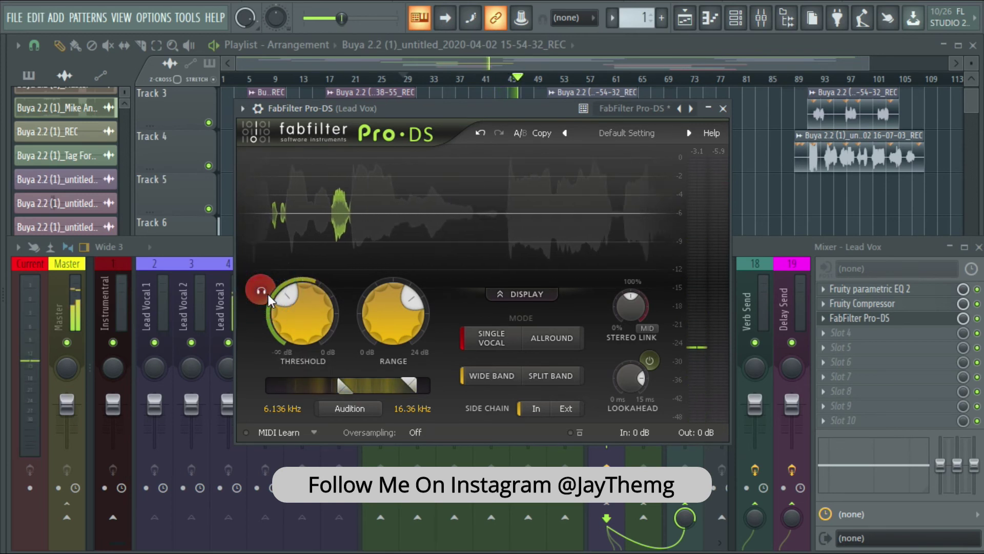
click(268, 294)
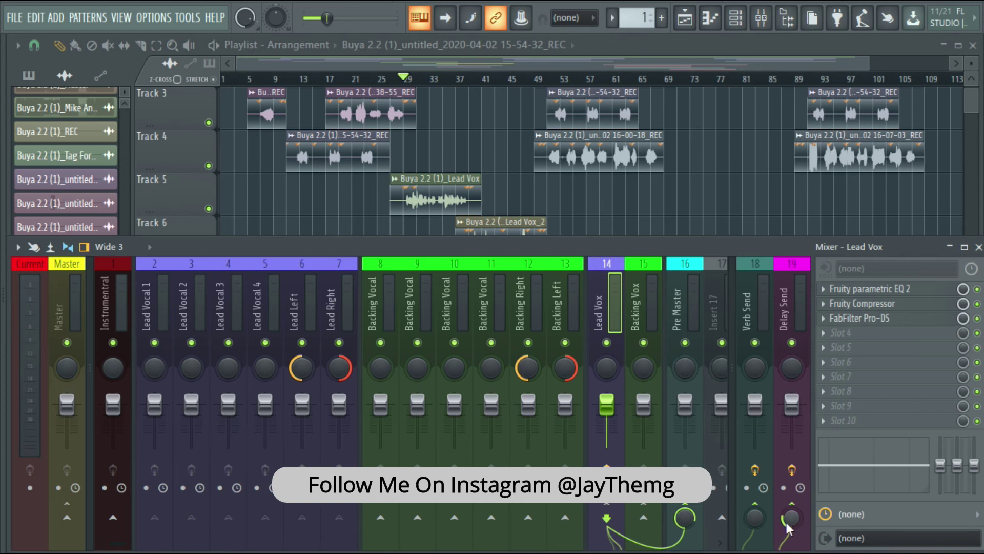
Play back the lead vocal while balancing the Lead Vox send levels to the Verb Send and Delay Send
scroll(785, 519, up, 2)
key(space)
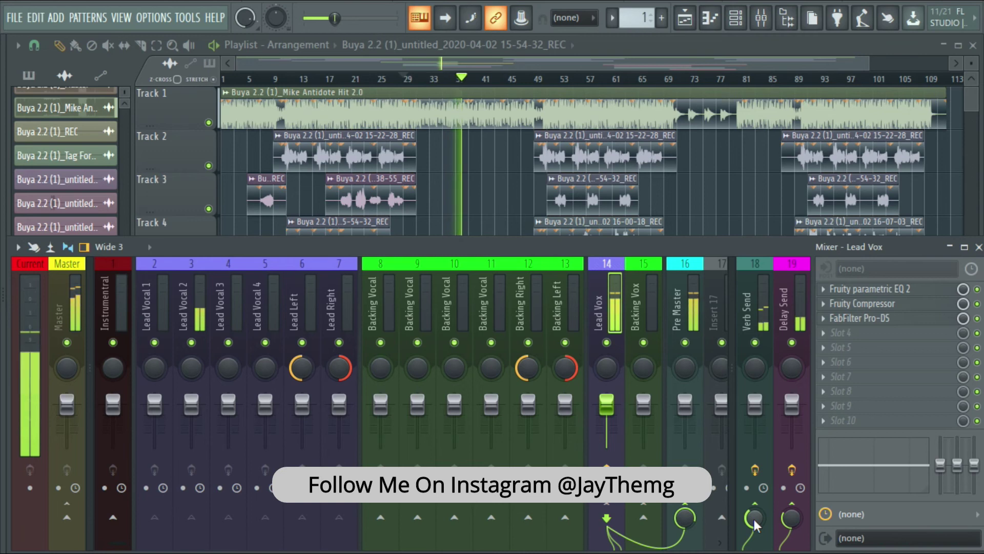
key(space)
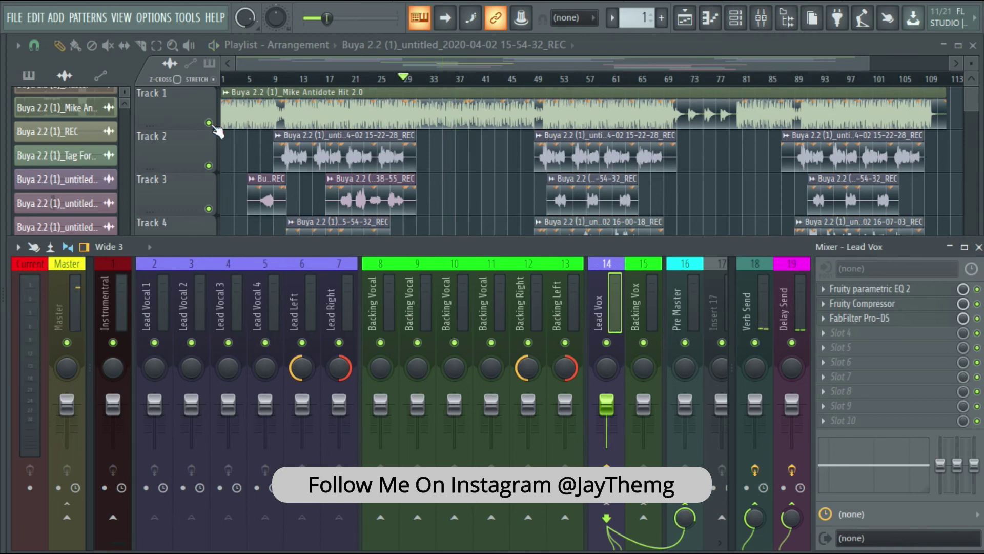
Mute the instrumental on playlist Track 1 and listen to the vocals with the mixer shown
click(209, 123)
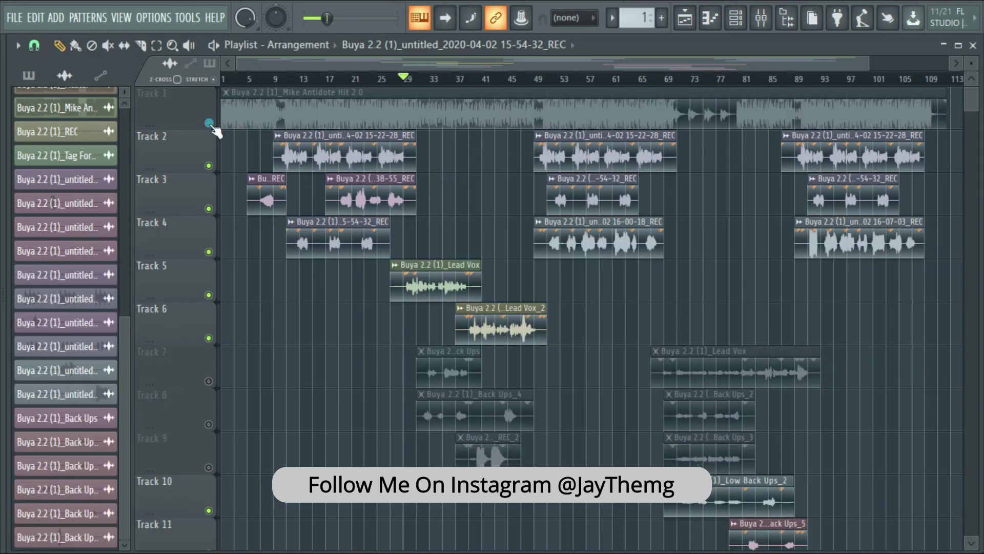
click(761, 18)
key(space)
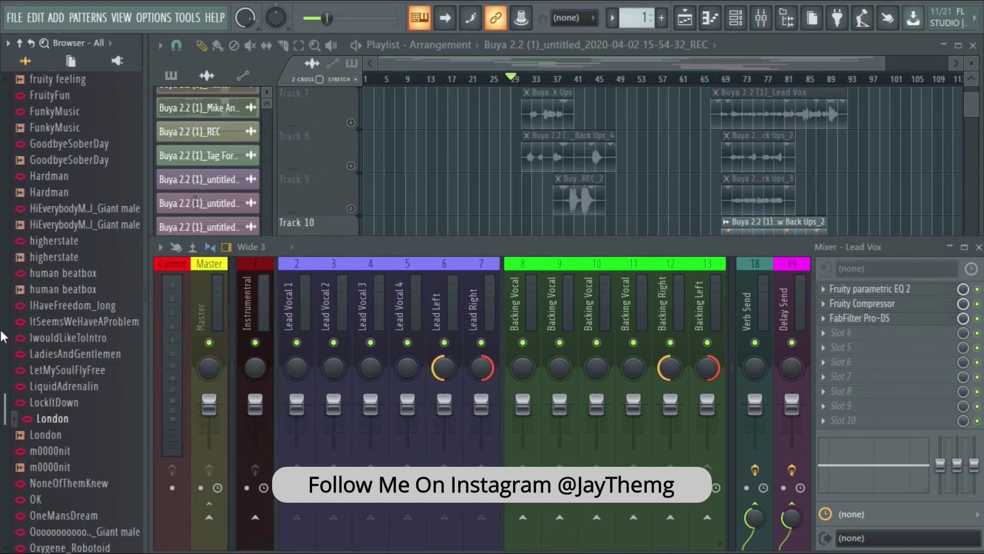
Save the Lead Vox mixer track state as a preset named LeadVox
click(17, 247)
mouse_move(30, 253)
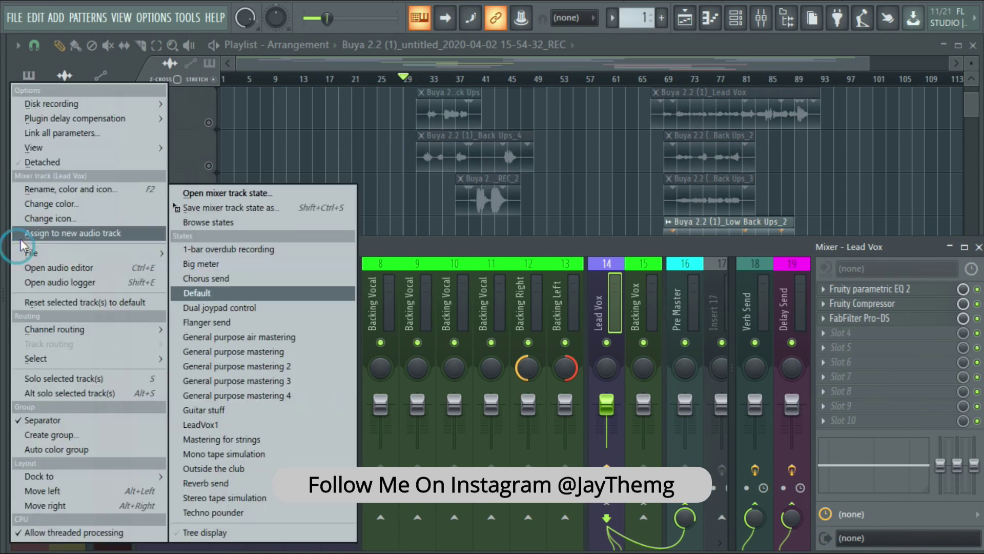
click(211, 208)
text(LeadVox)
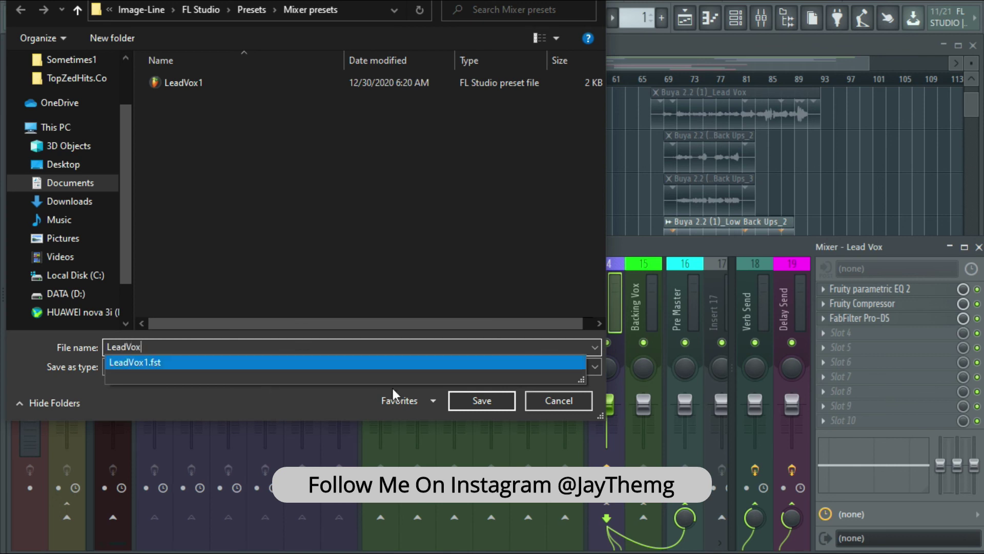
click(473, 399)
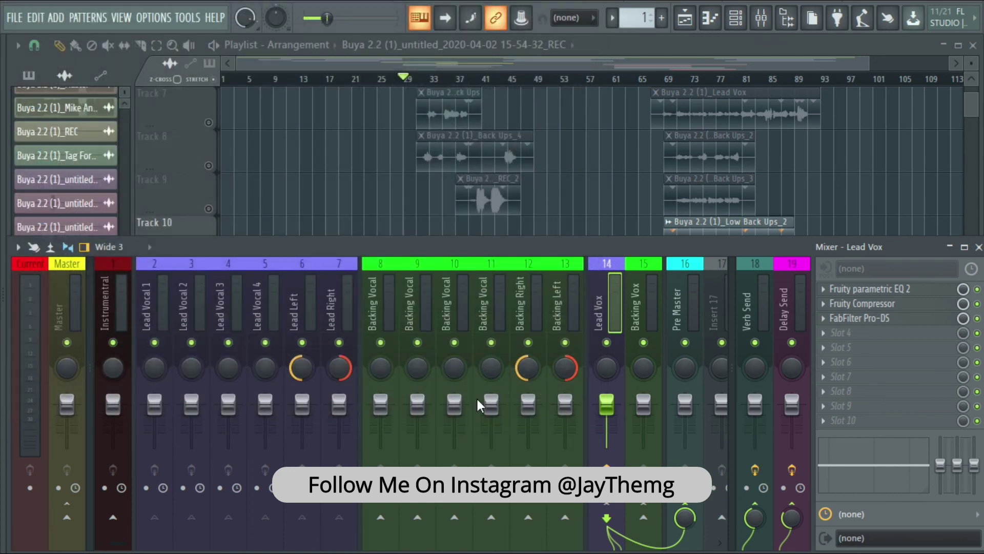
Load the LeadVox mixer state onto the Backing Vox bus on track 15, restoring the name Backing Vox and the green colour
click(636, 303)
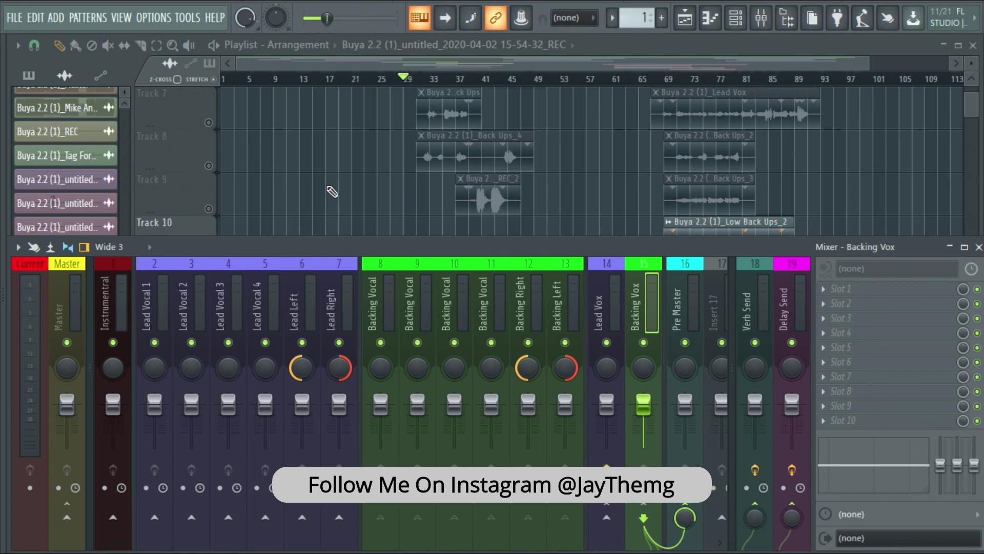
click(17, 247)
mouse_move(23, 253)
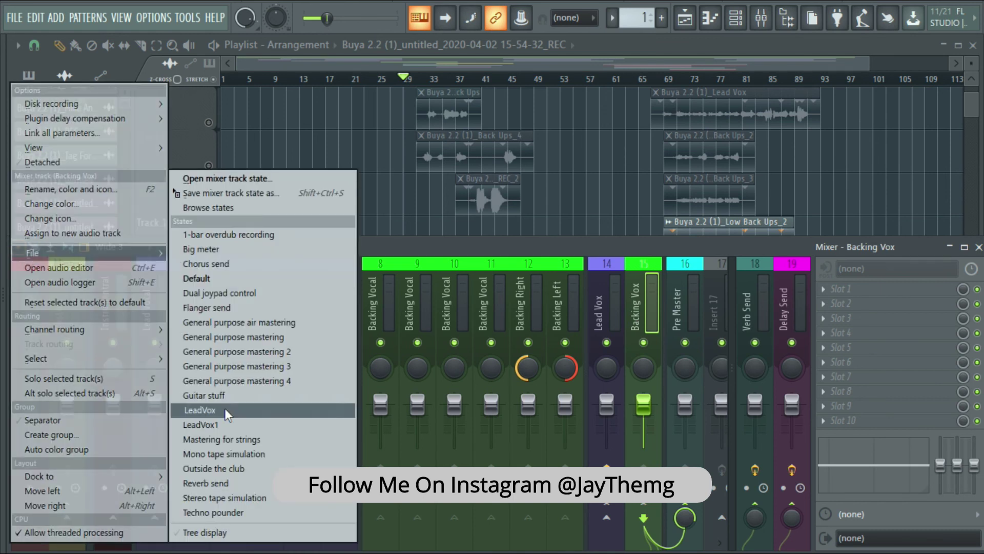
click(224, 408)
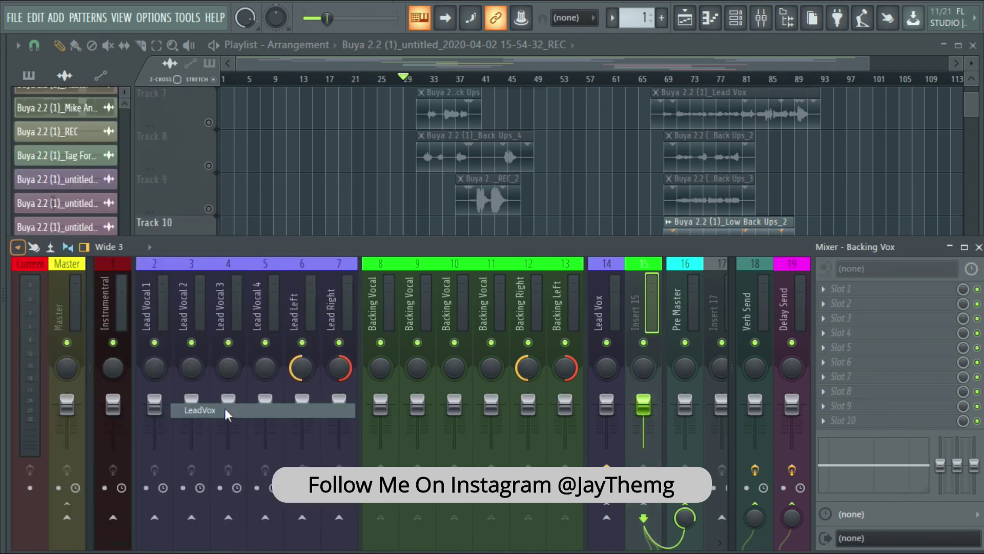
double_click(638, 316)
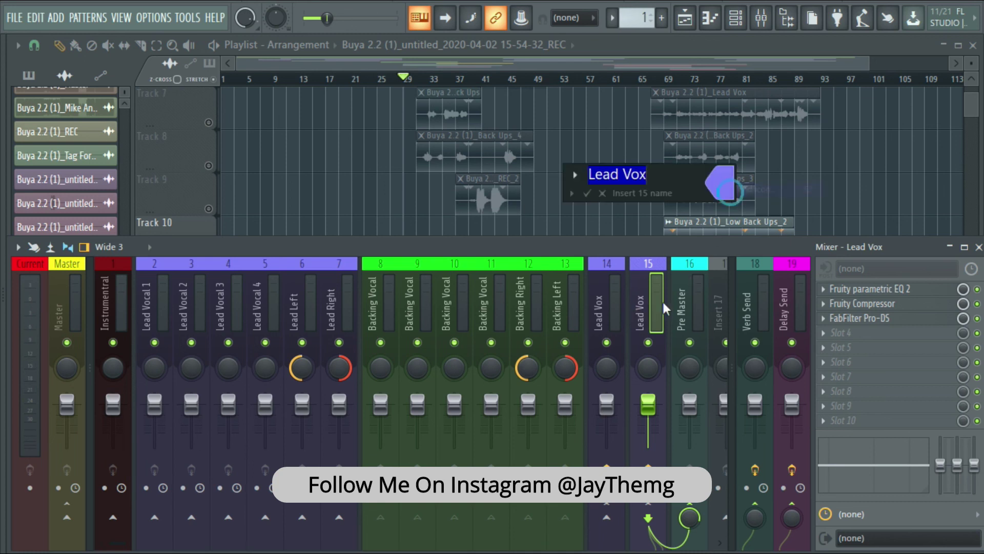
text(B)
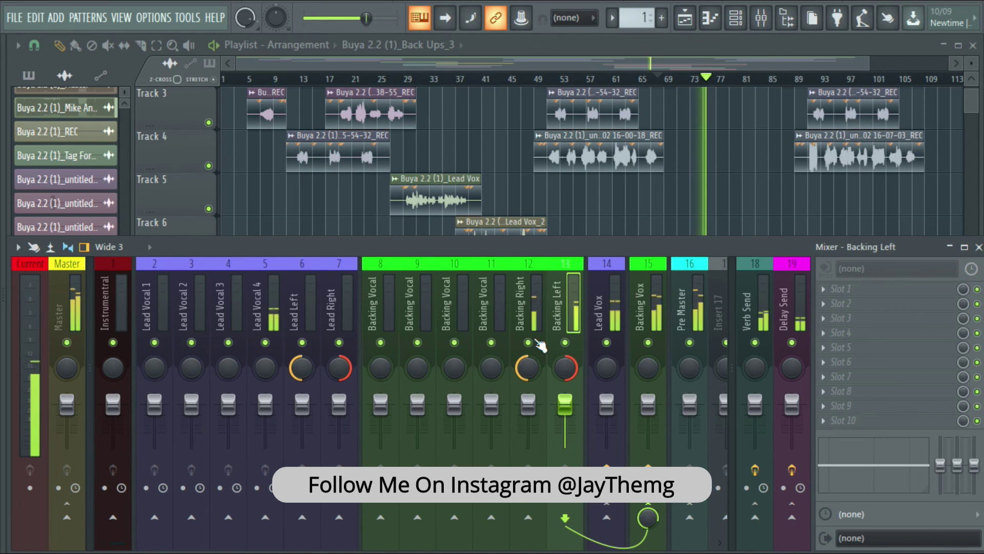
Raise the Backing Vox bus's send levels to the Delay Send and Verb Send while playing back the vocals, and stop playback
key(space)
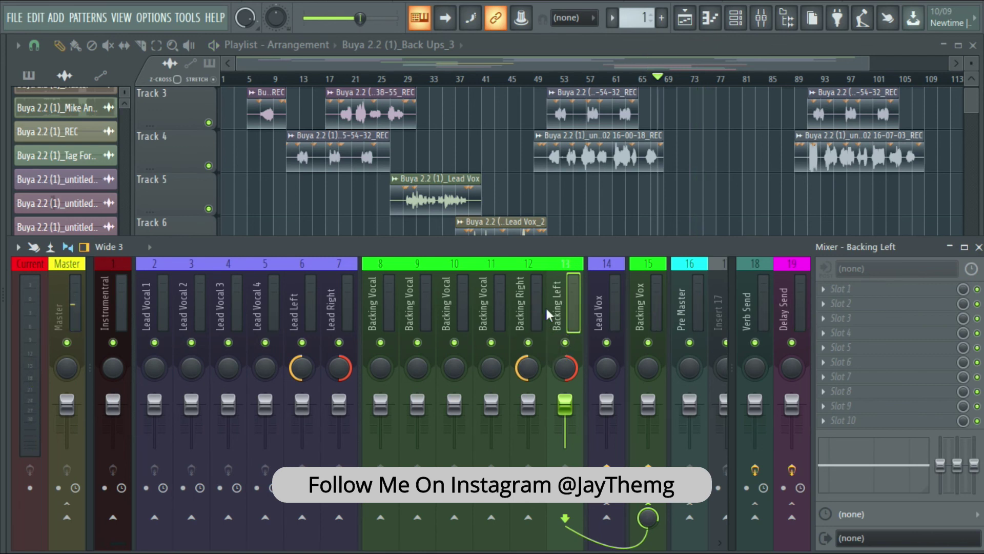
click(640, 328)
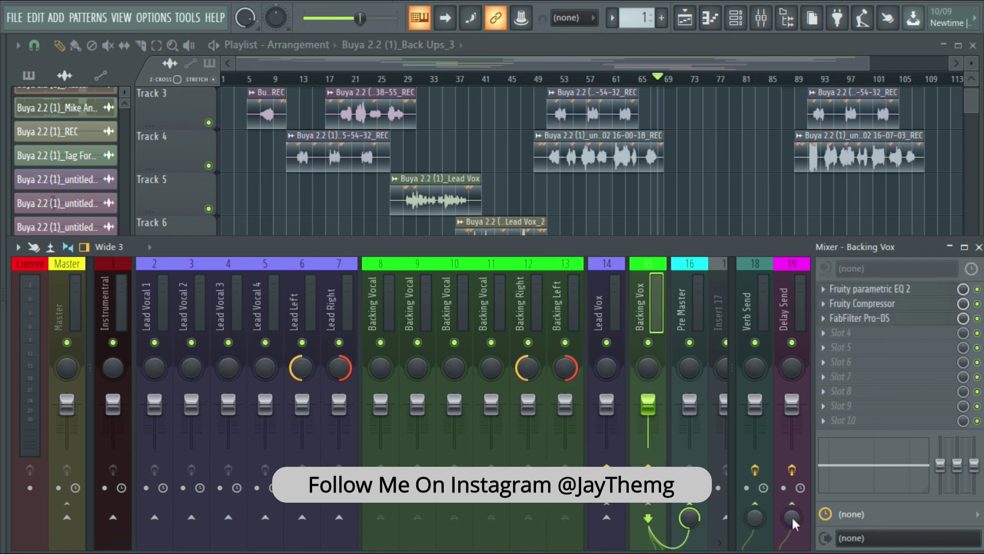
key(space)
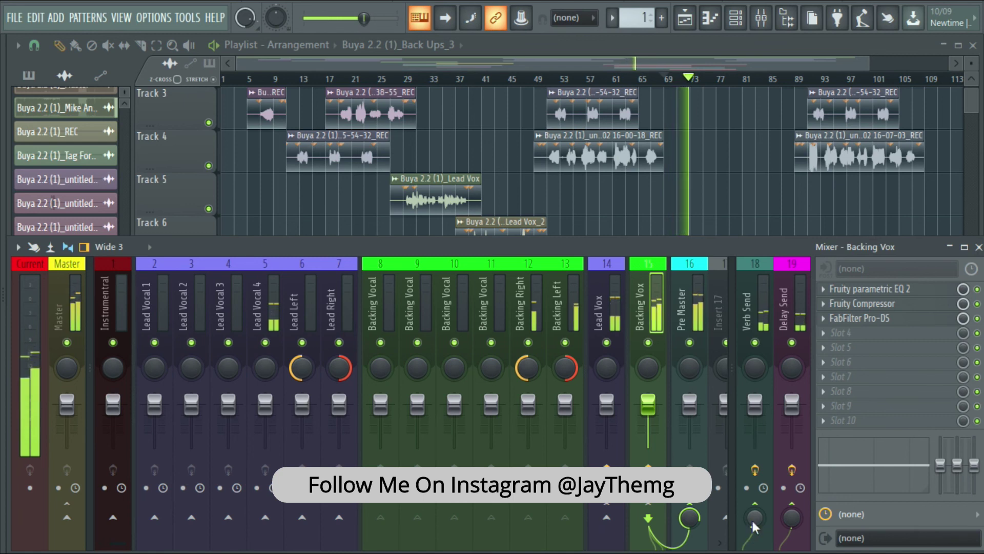
scroll(792, 519, up, 3)
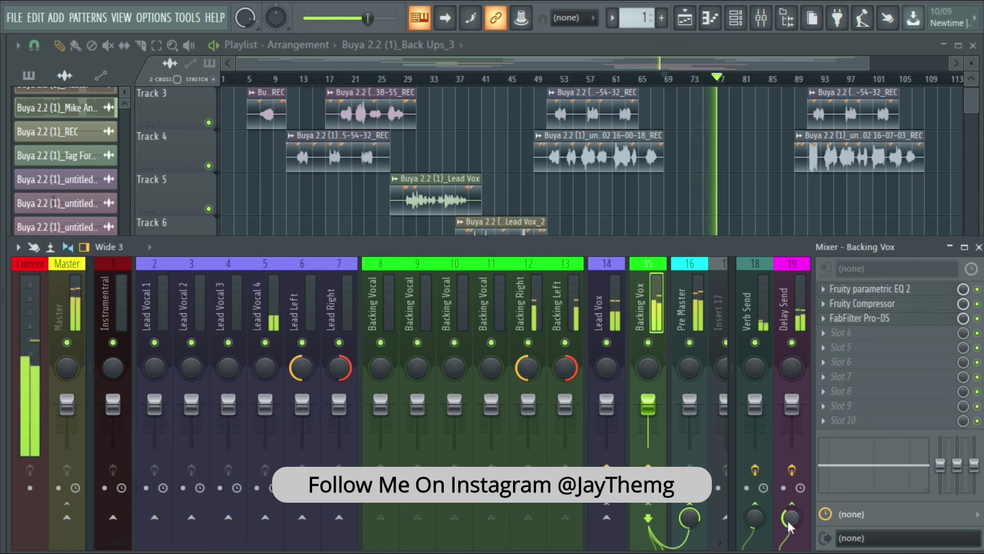
key(space)
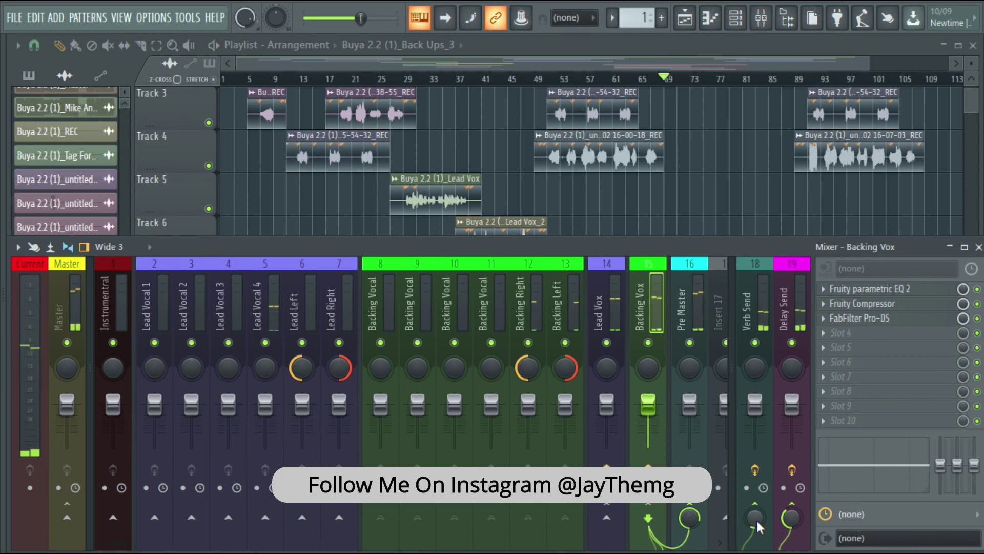
key(space)
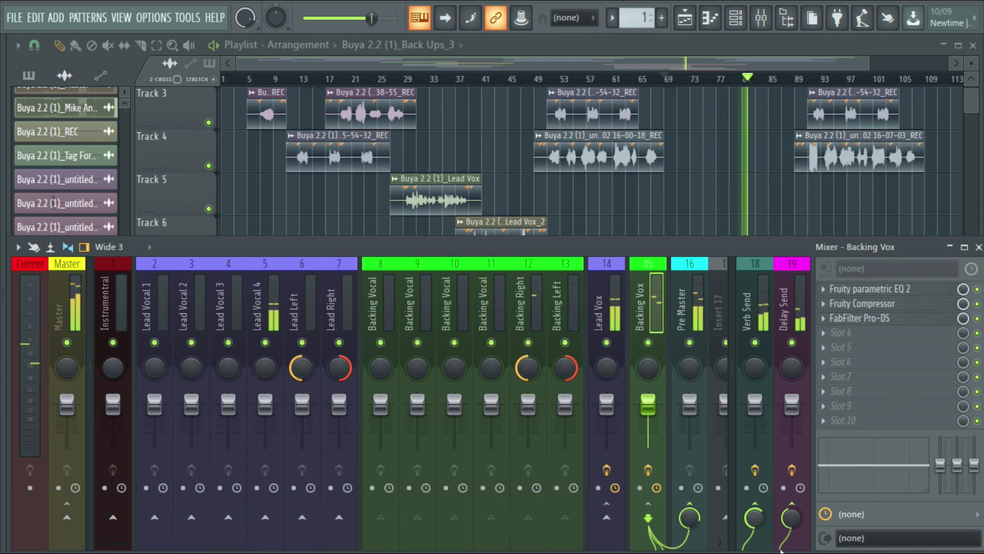
key(space)
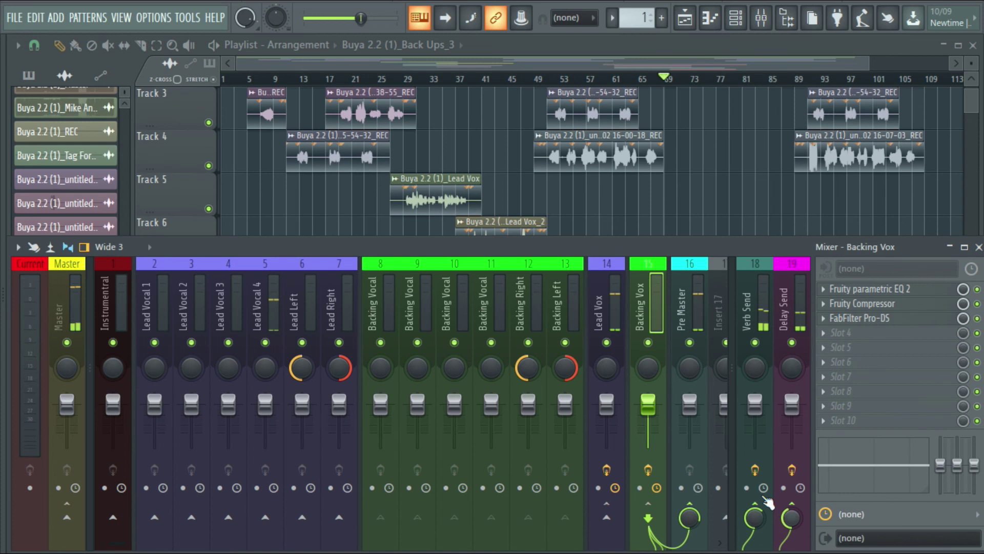